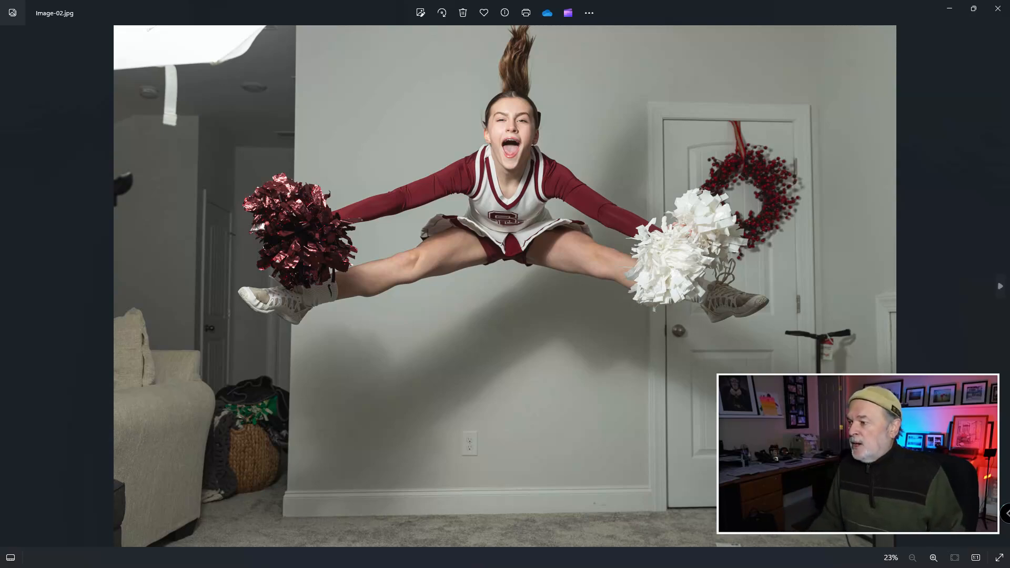
- Browse from the cheerleader source photo through the finished composites and the basketball player's source photos to Image-07.jpg
{"action": "left_click", "coordinate": [999, 287]}
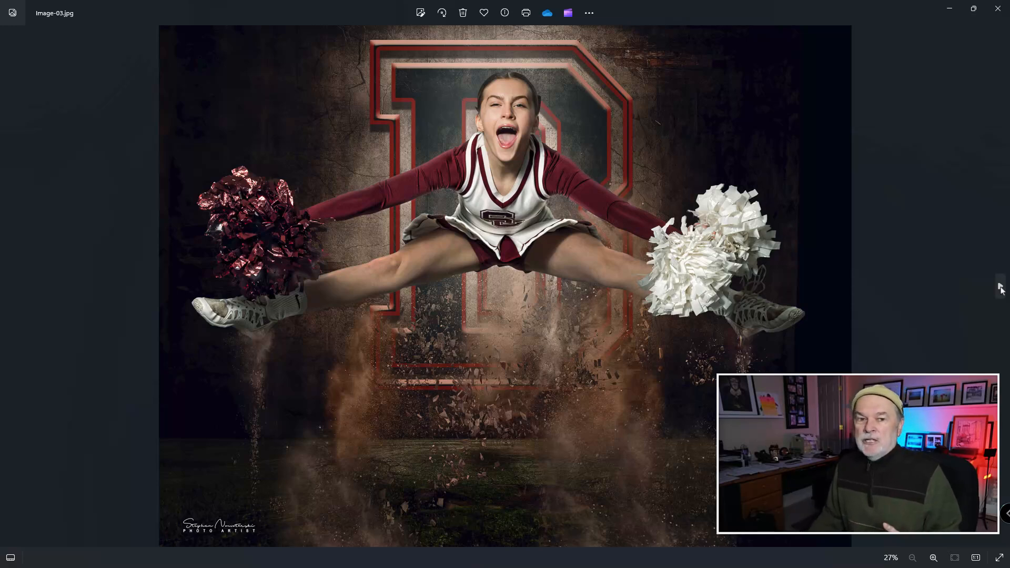
{"action": "left_click", "coordinate": [1000, 289]}
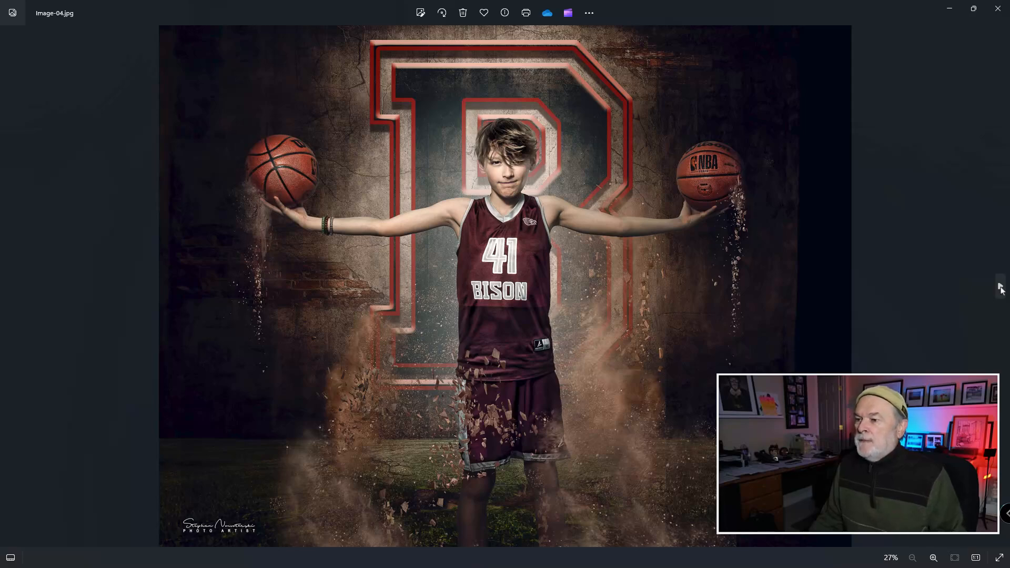
{"action": "left_click", "coordinate": [1001, 288]}
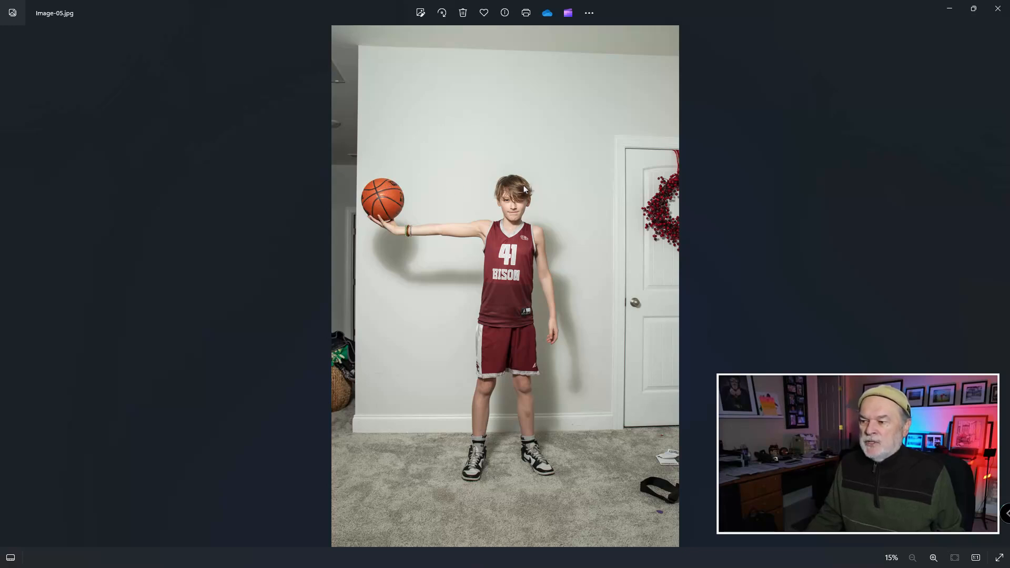
{"action": "left_click", "coordinate": [1002, 294]}
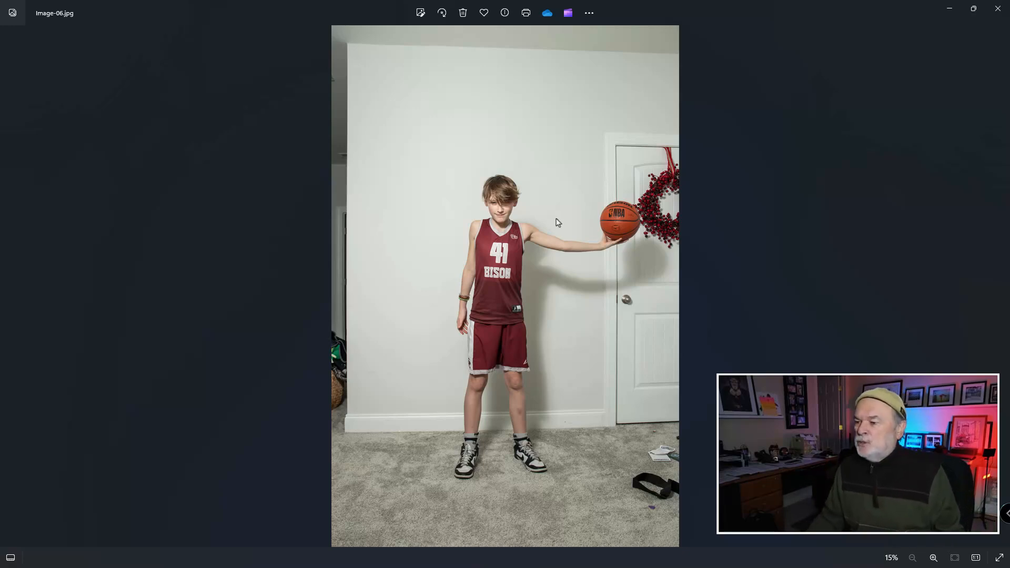
{"action": "mouse_move", "coordinate": [1002, 289]}
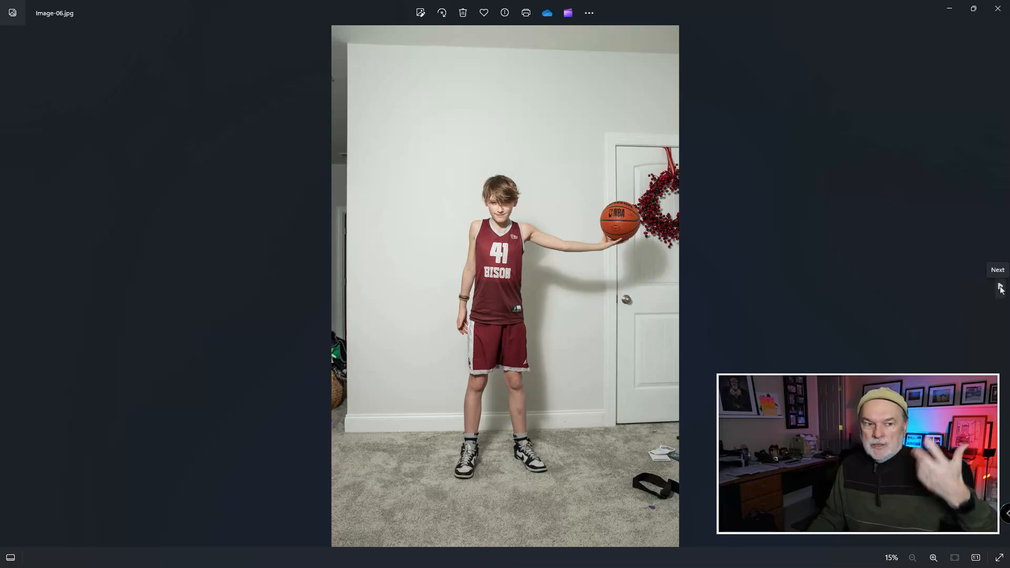
{"action": "left_click", "coordinate": [1000, 289]}
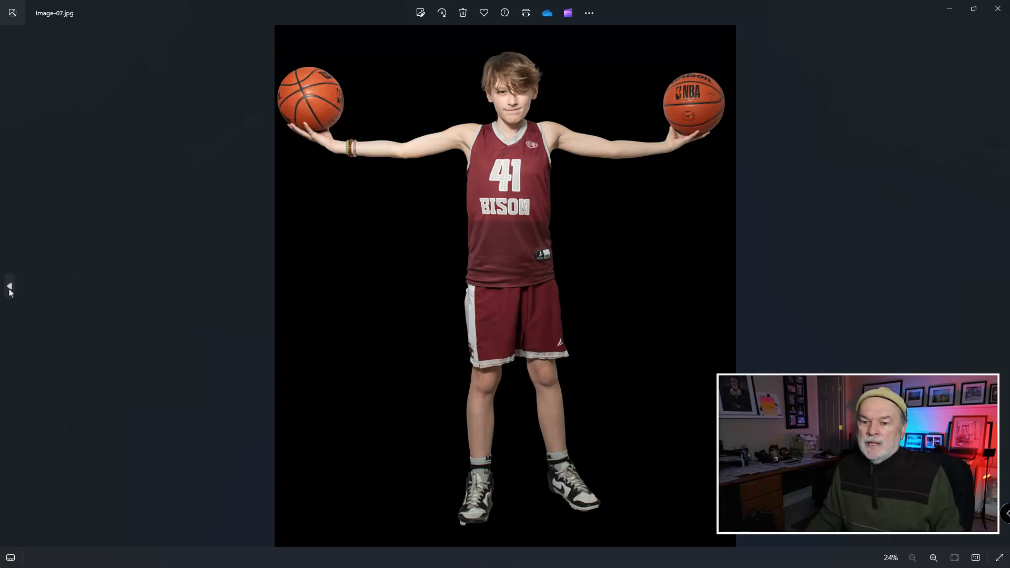
- Go back to the source photos Image-06.jpg and Image-05.jpg, and return through the cutout to the final composite Image-08.jpg
{"action": "left_click", "coordinate": [9, 287]}
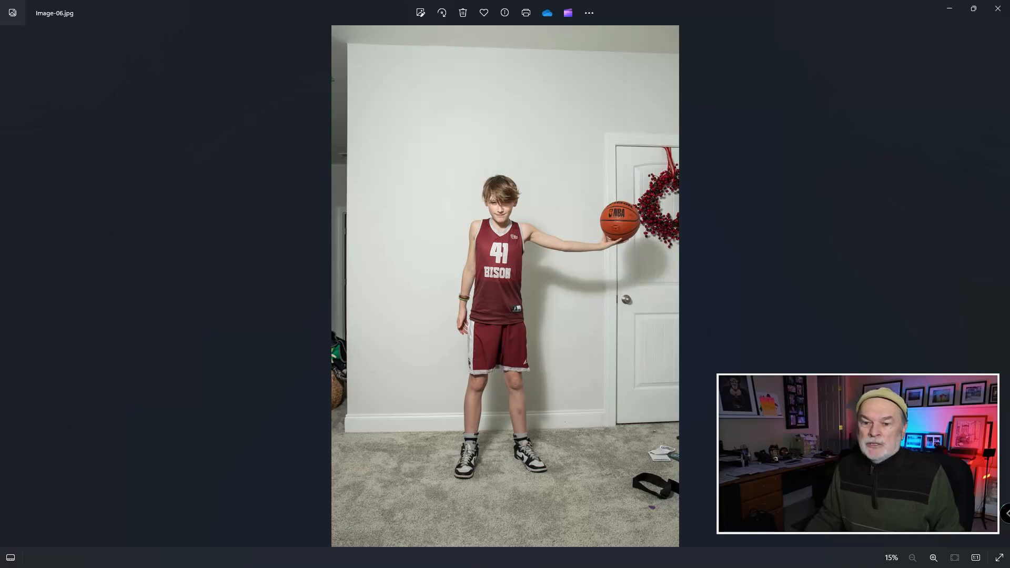
{"action": "left_click", "coordinate": [10, 286]}
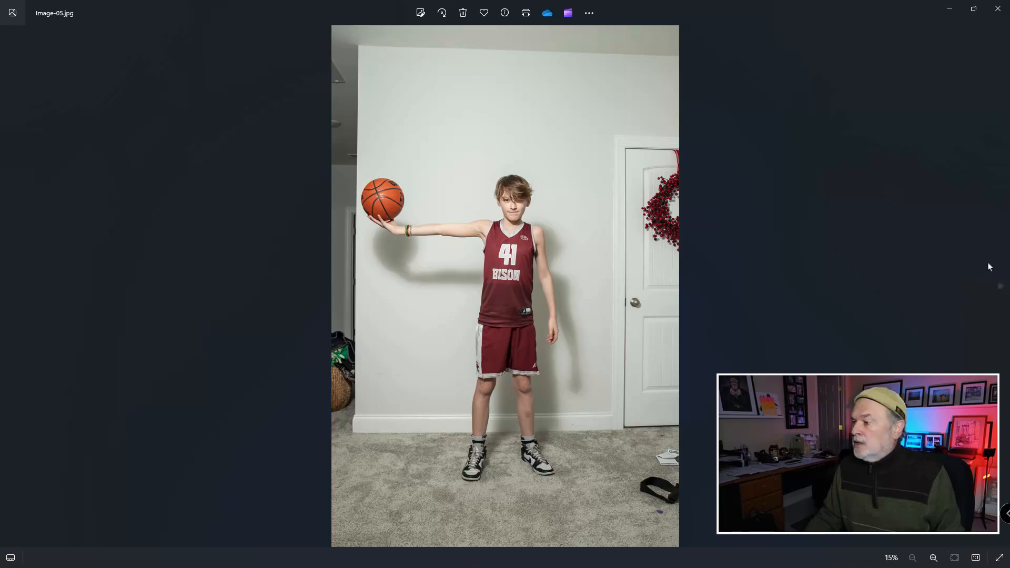
{"action": "left_click", "coordinate": [1001, 287]}
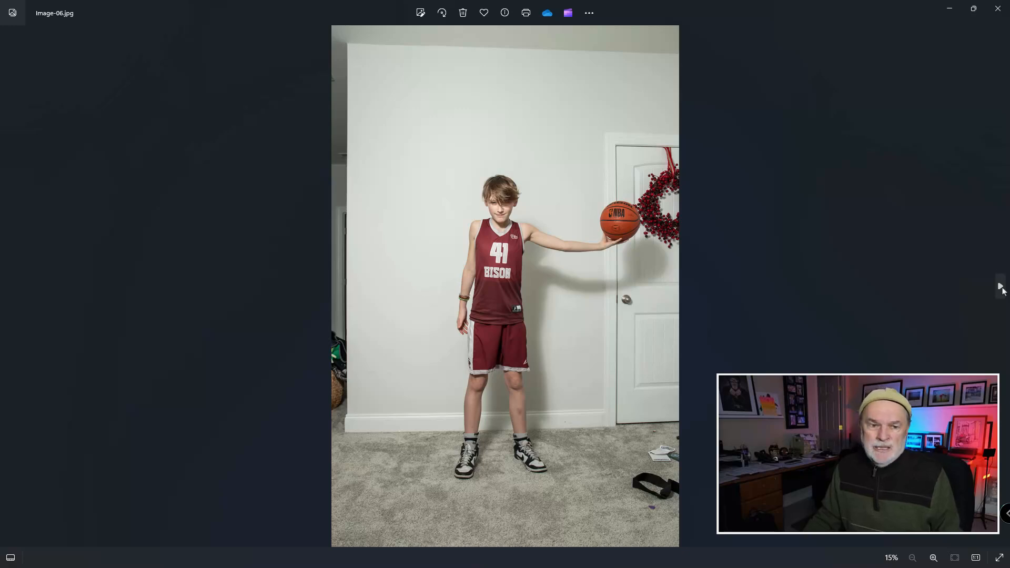
{"action": "left_click", "coordinate": [1001, 288]}
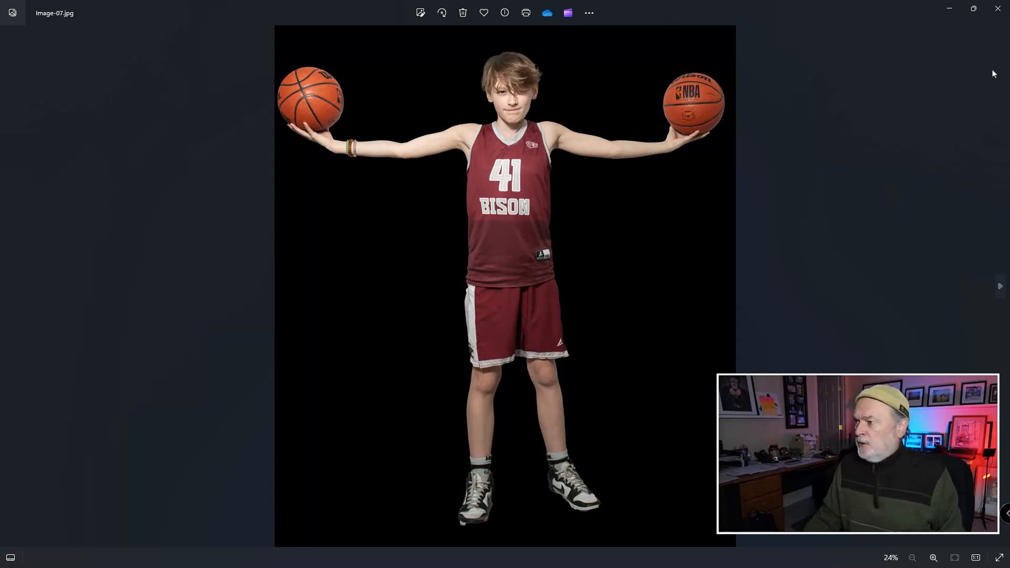
{"action": "left_click", "coordinate": [1001, 287]}
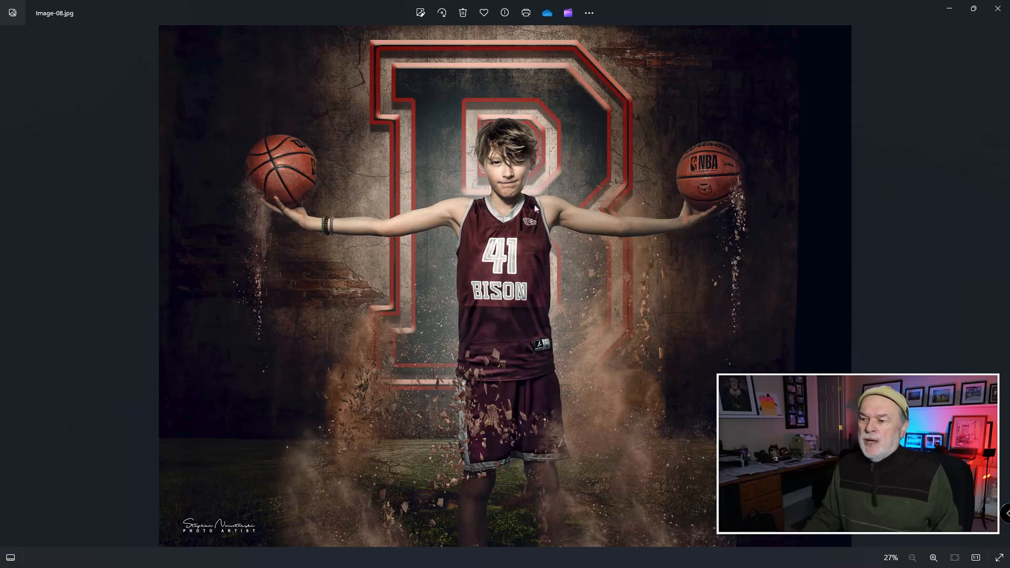
- Switch to Photoshop and show the elephant document in full screen mode with its whole canvas clear of the Layers panel
{"action": "left_click", "coordinate": [950, 12]}
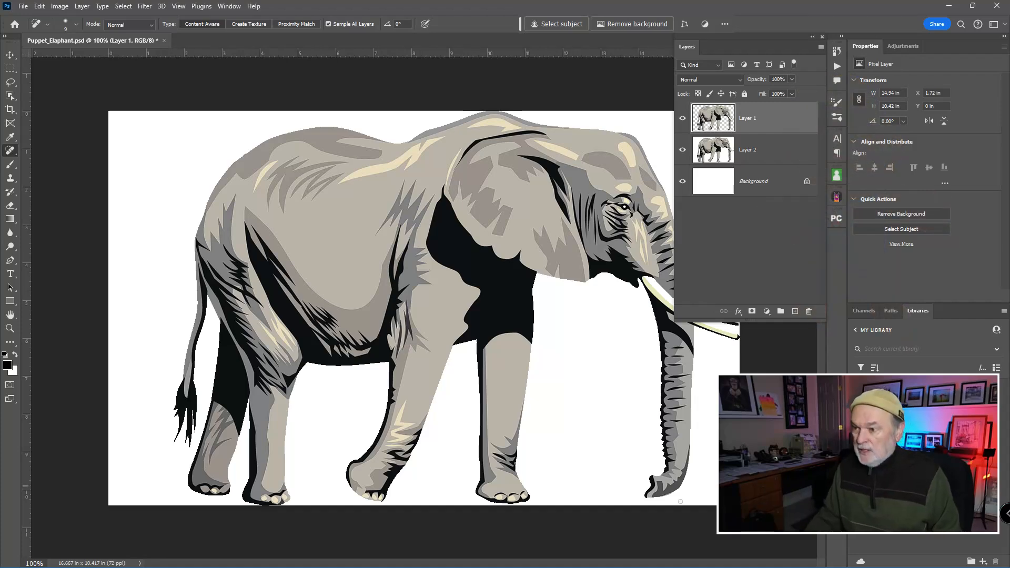
{"action": "key", "text": "f"}
{"action": "left_click_drag", "start_coordinate": [632, 328], "coordinate": [471, 269]}
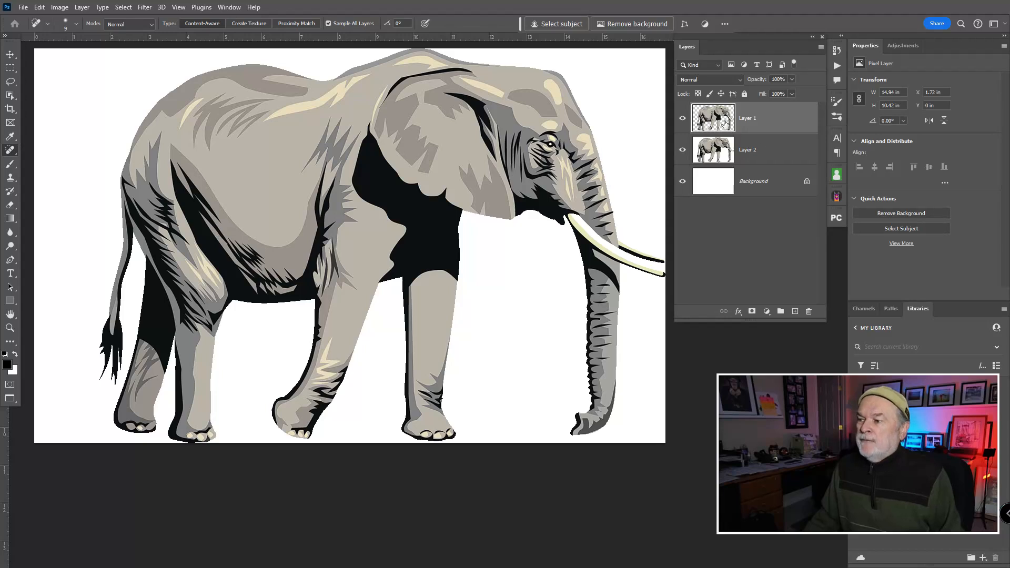
- Toggle the visibility of Background, Layer 2 and Layer 1 to examine each layer, isolating Layer 1 and restoring all three
{"action": "left_click_drag", "start_coordinate": [686, 129], "coordinate": [683, 184]}
{"action": "left_click", "coordinate": [683, 183]}
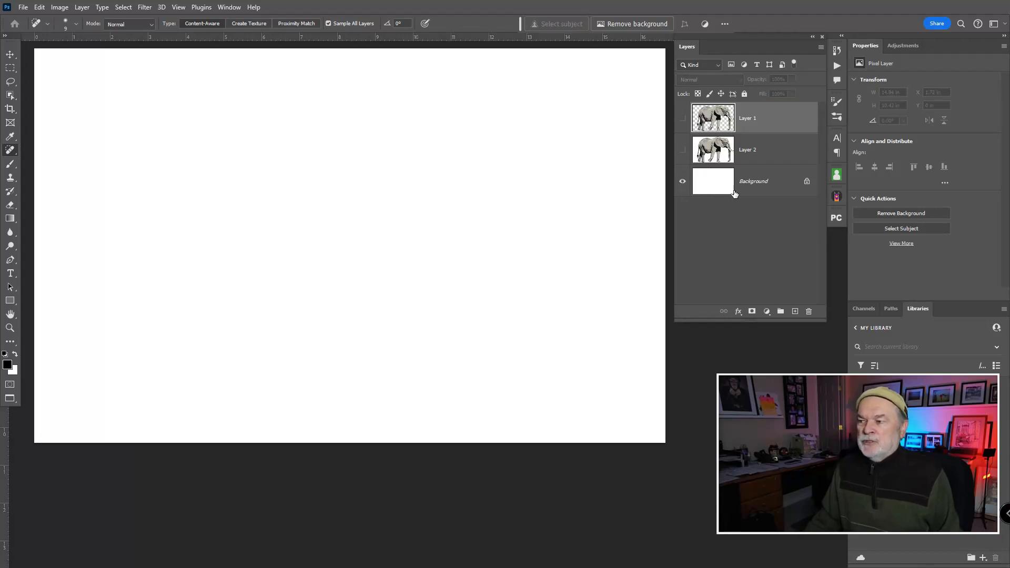
{"action": "left_click", "coordinate": [683, 151]}
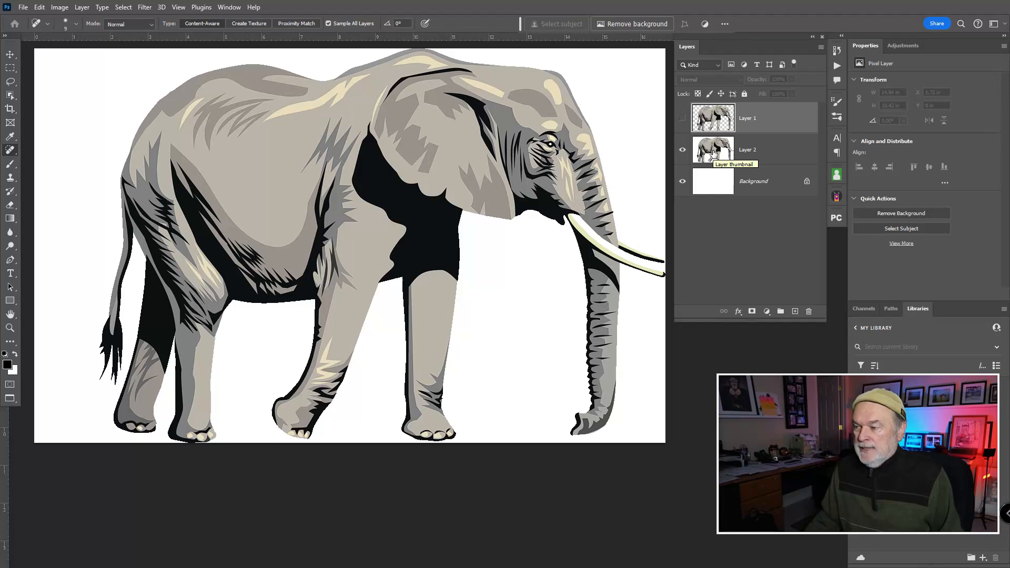
{"action": "left_click", "coordinate": [682, 118]}
{"action": "left_click", "coordinate": [682, 120], "text": "alt"}
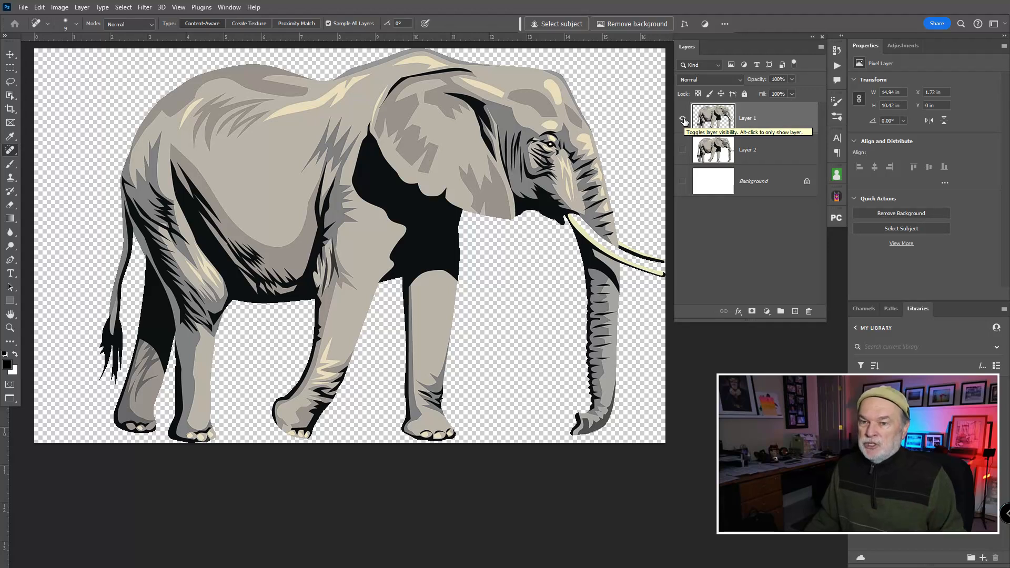
{"action": "left_click", "coordinate": [683, 120], "text": "alt"}
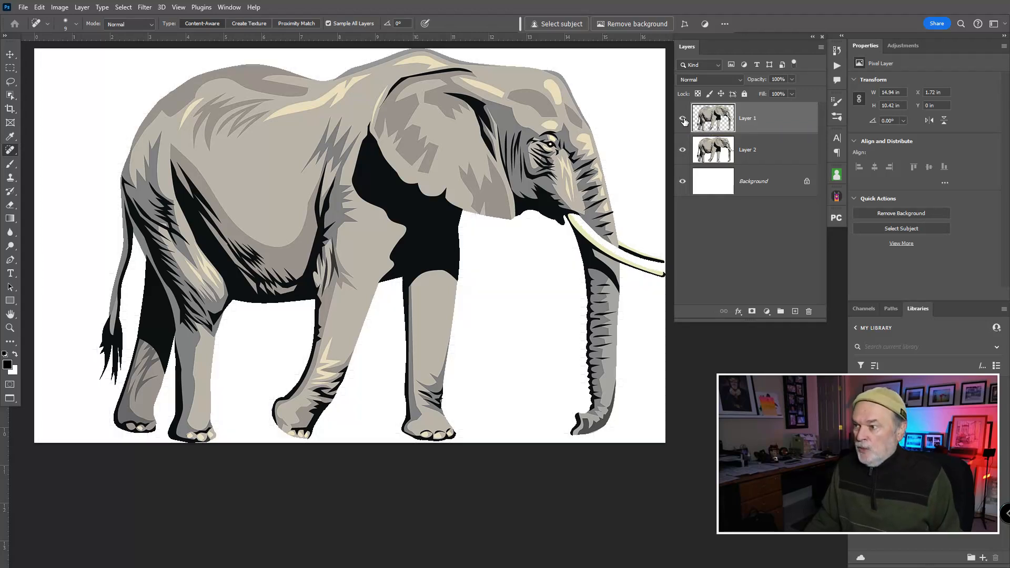
- Hide Layer 1 and start Puppet Warp on Layer 2
{"action": "left_click", "coordinate": [683, 119]}
{"action": "left_click", "coordinate": [702, 152]}
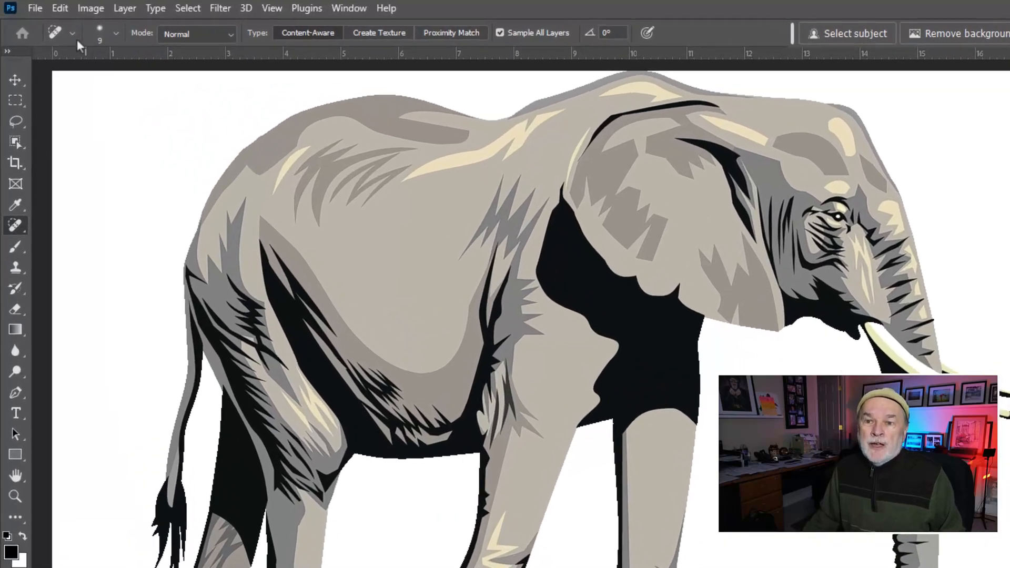
{"action": "left_click", "coordinate": [39, 7]}
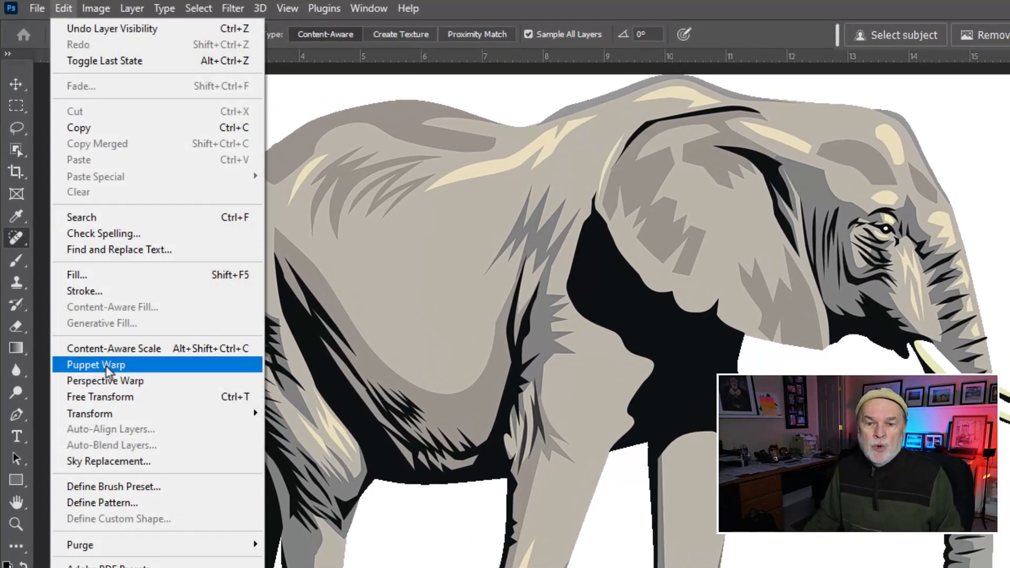
{"action": "left_click", "coordinate": [146, 364]}
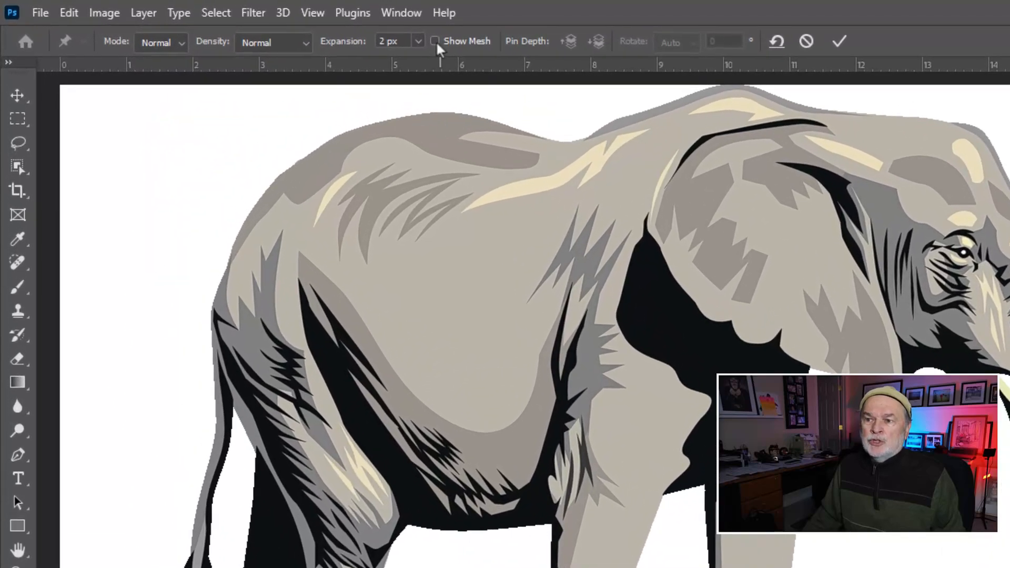
- Show the warp mesh, compare the Fewer Points and More Points densities, and return to Normal density with the mesh hidden
{"action": "left_click", "coordinate": [343, 32]}
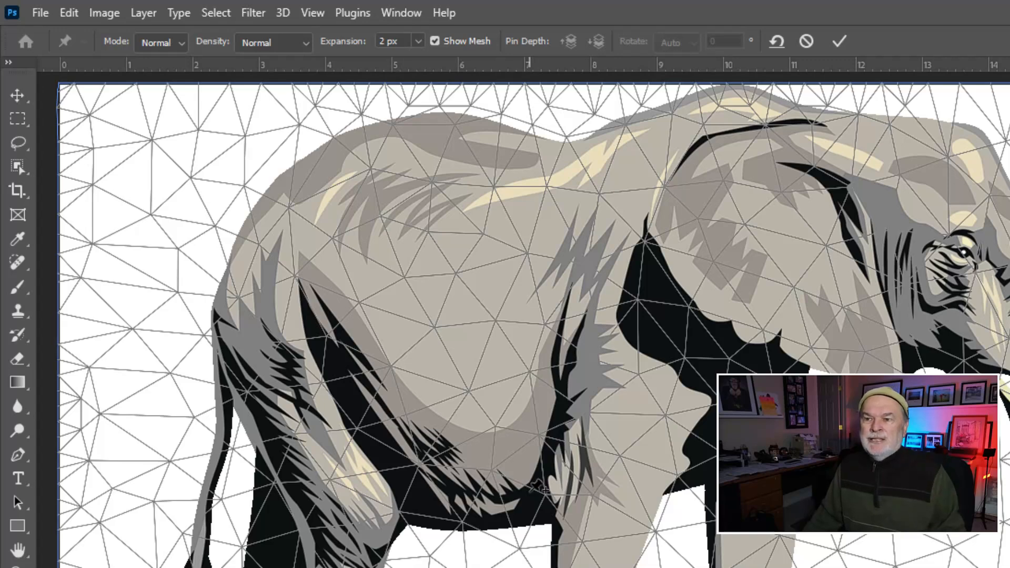
{"action": "left_click", "coordinate": [308, 45]}
{"action": "left_click", "coordinate": [297, 61]}
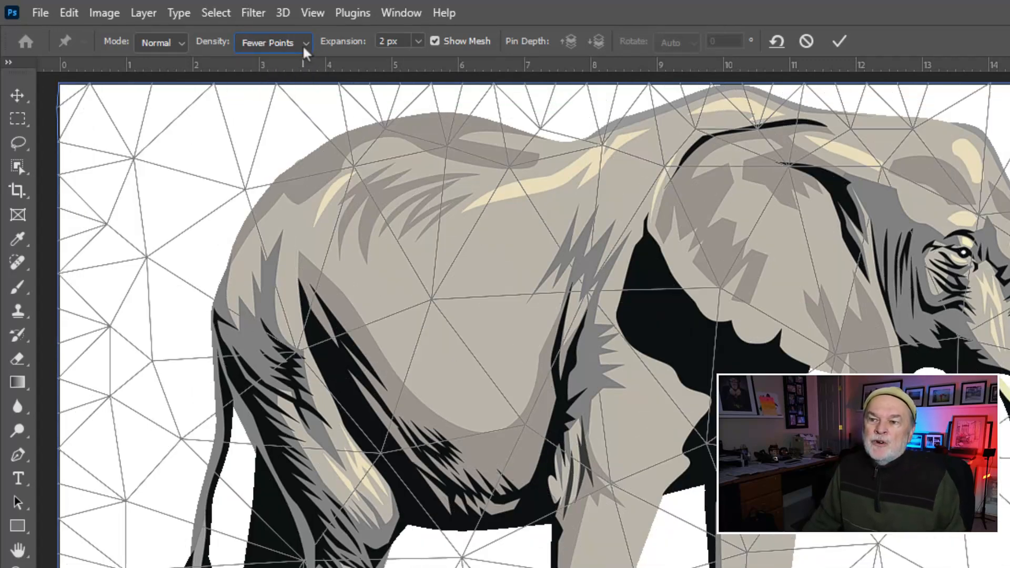
{"action": "left_click", "coordinate": [304, 45]}
{"action": "left_click", "coordinate": [282, 93]}
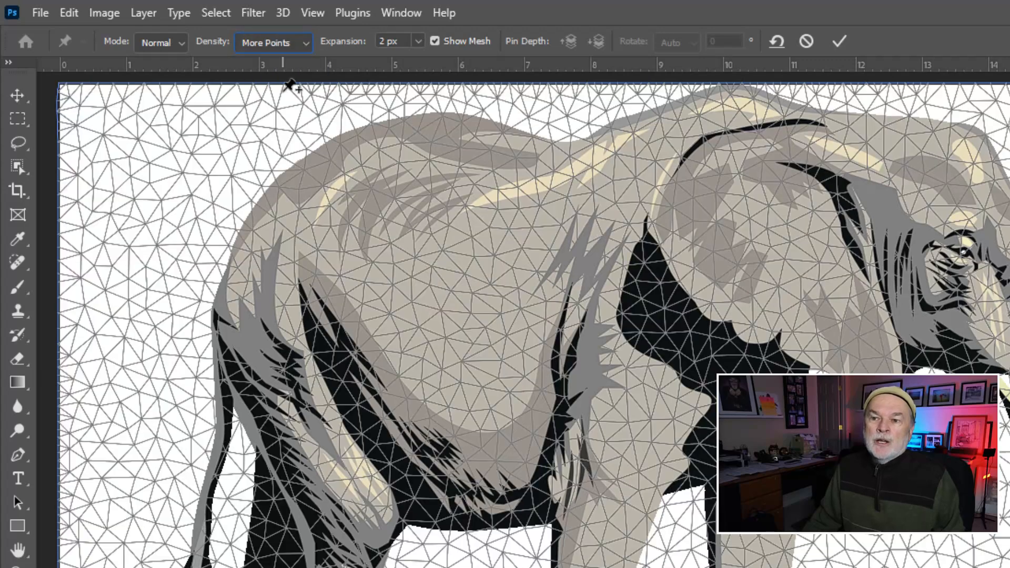
{"action": "left_click", "coordinate": [306, 47]}
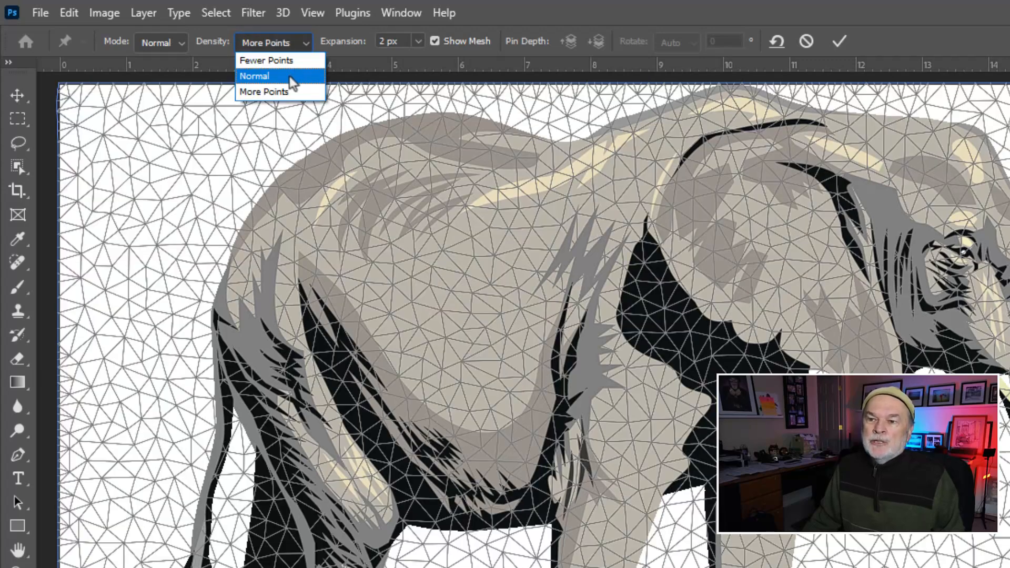
{"action": "left_click", "coordinate": [293, 77]}
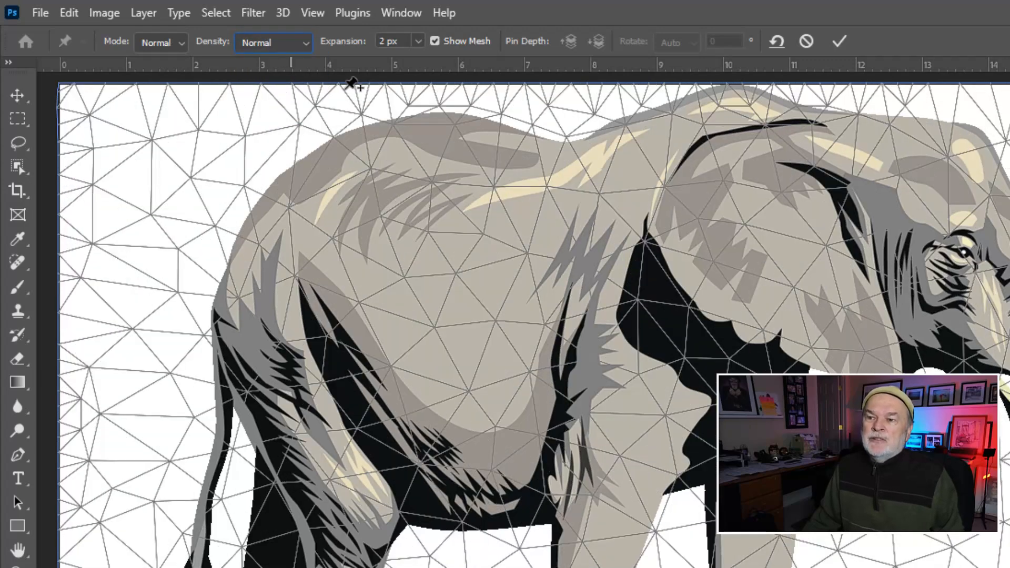
{"action": "left_click", "coordinate": [434, 41]}
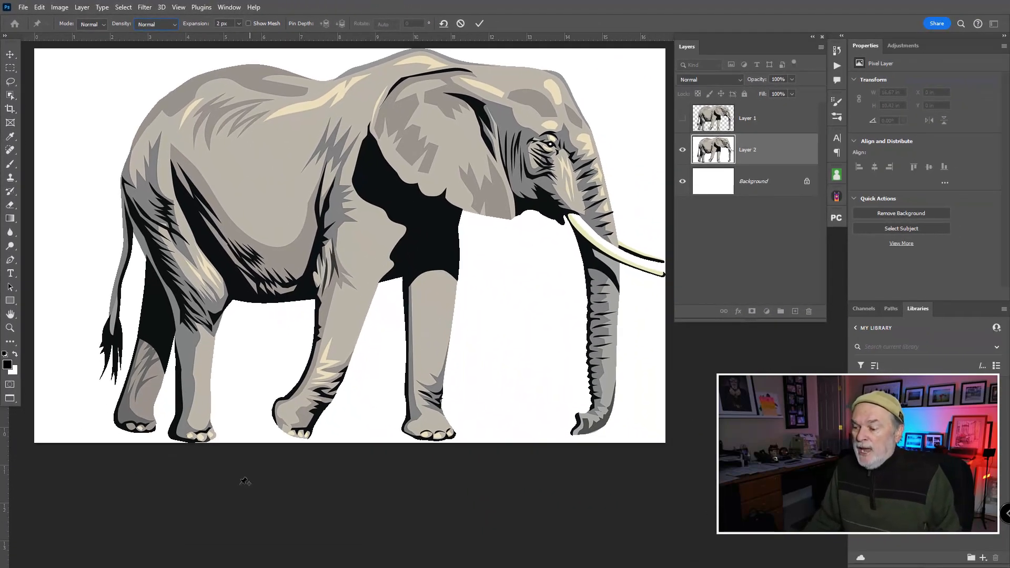
- Pin the trunk's tip and middle, try swinging the tip toward the front legs, and undo that bend
{"action": "left_click", "coordinate": [590, 423]}
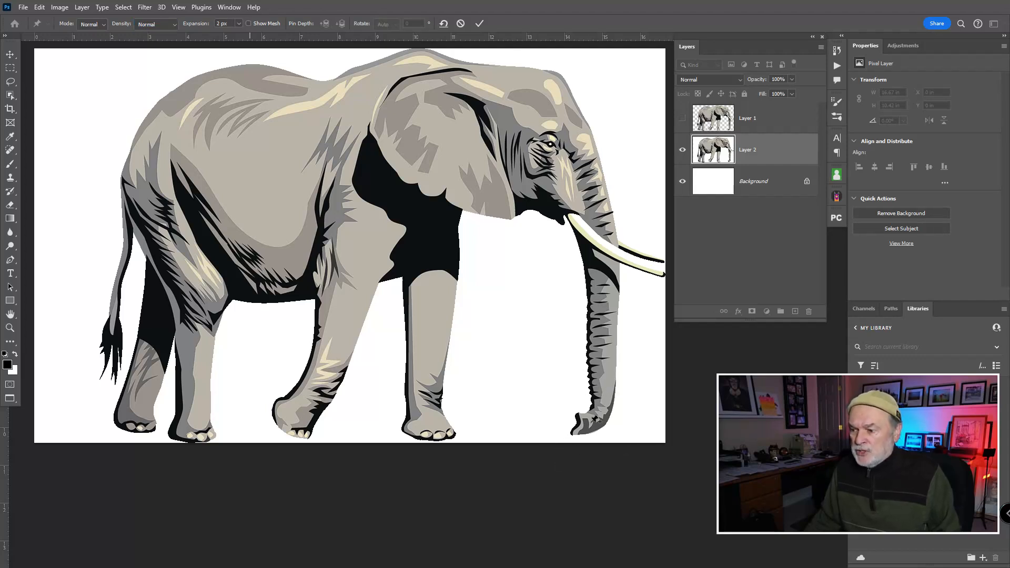
{"action": "left_click", "coordinate": [592, 423]}
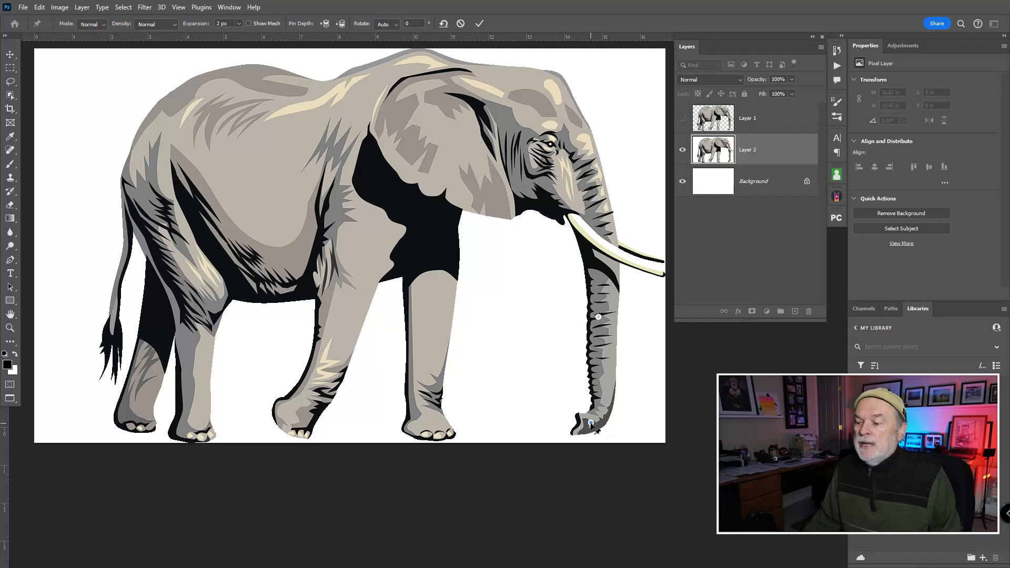
{"action": "left_click_drag", "start_coordinate": [592, 424], "coordinate": [477, 393]}
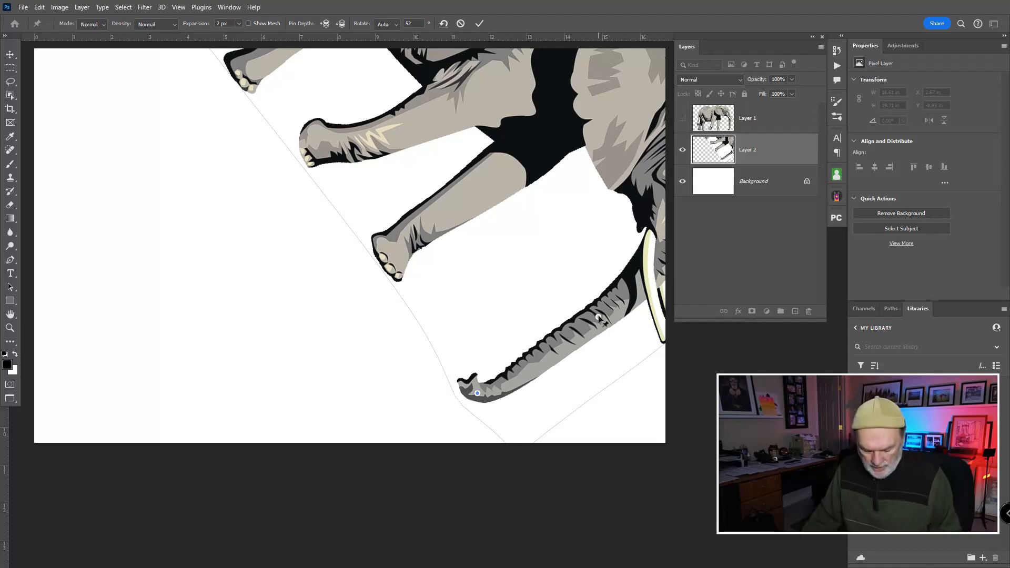
{"action": "key", "text": "ctrl+z"}
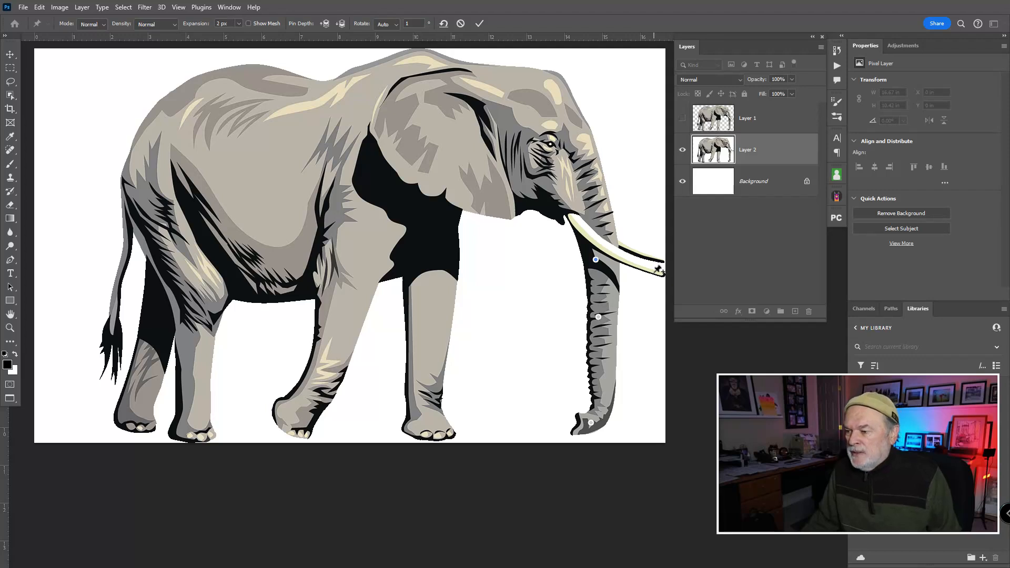
- Add anchor pins to the upper trunk, tusk tip, jaw, ear, both front legs and feet, and the middle of the body
{"action": "left_click", "coordinate": [547, 205]}
{"action": "left_click", "coordinate": [474, 202]}
{"action": "left_click", "coordinate": [445, 247]}
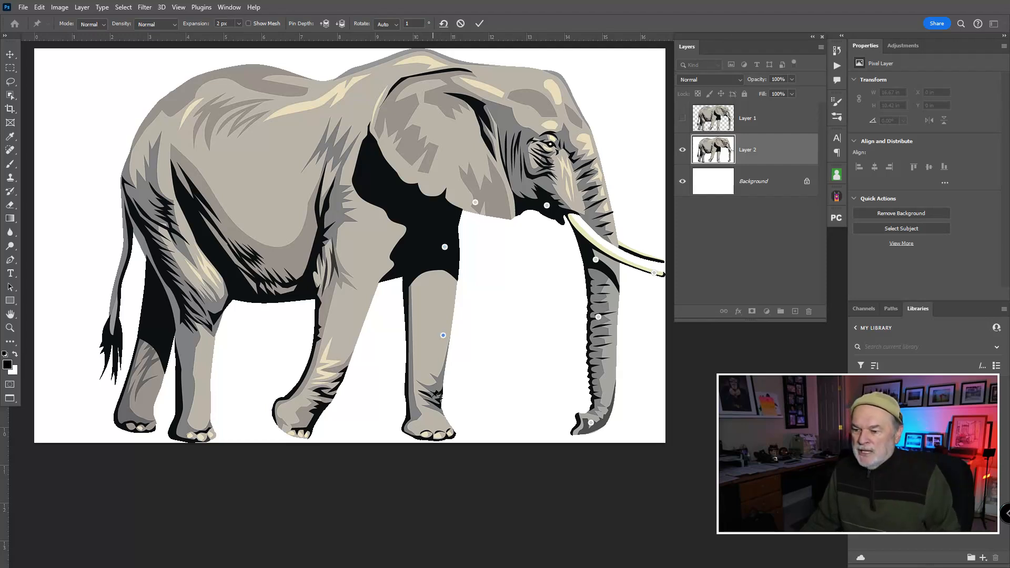
{"action": "left_click", "coordinate": [438, 425]}
{"action": "left_click", "coordinate": [327, 379]}
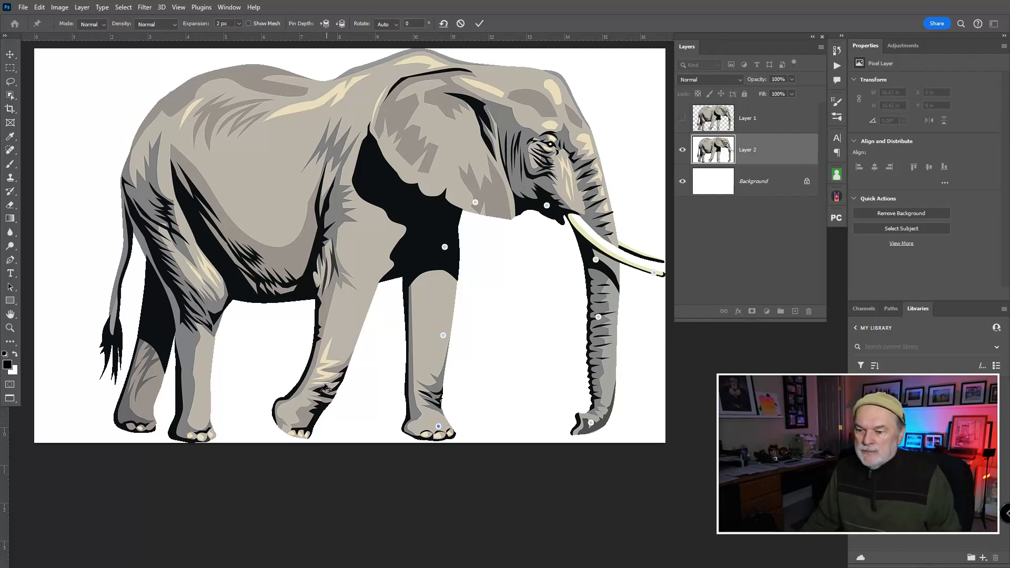
{"action": "left_click_drag", "start_coordinate": [296, 415], "coordinate": [293, 408]}
{"action": "left_click", "coordinate": [346, 252]}
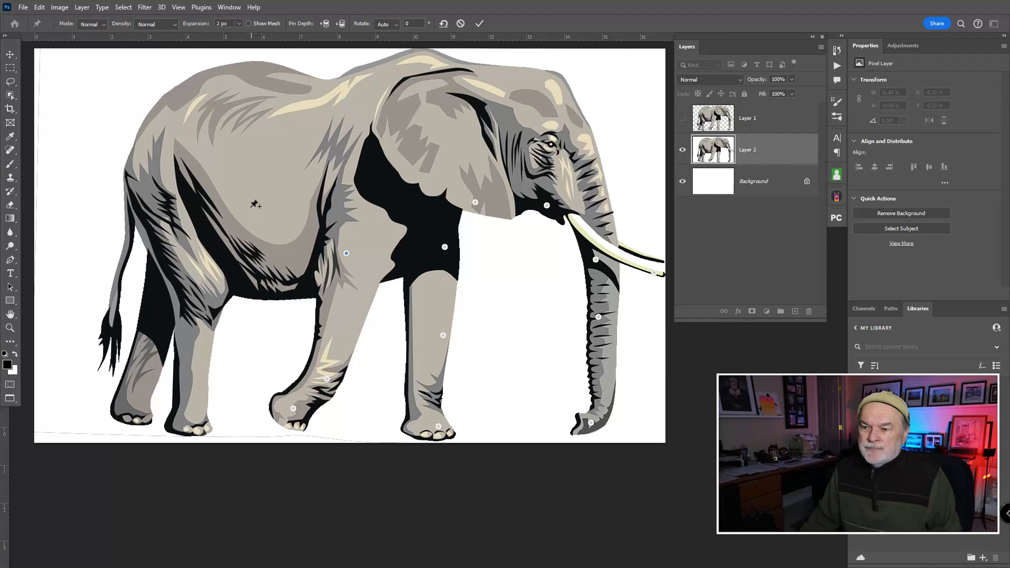
{"action": "left_click", "coordinate": [250, 207]}
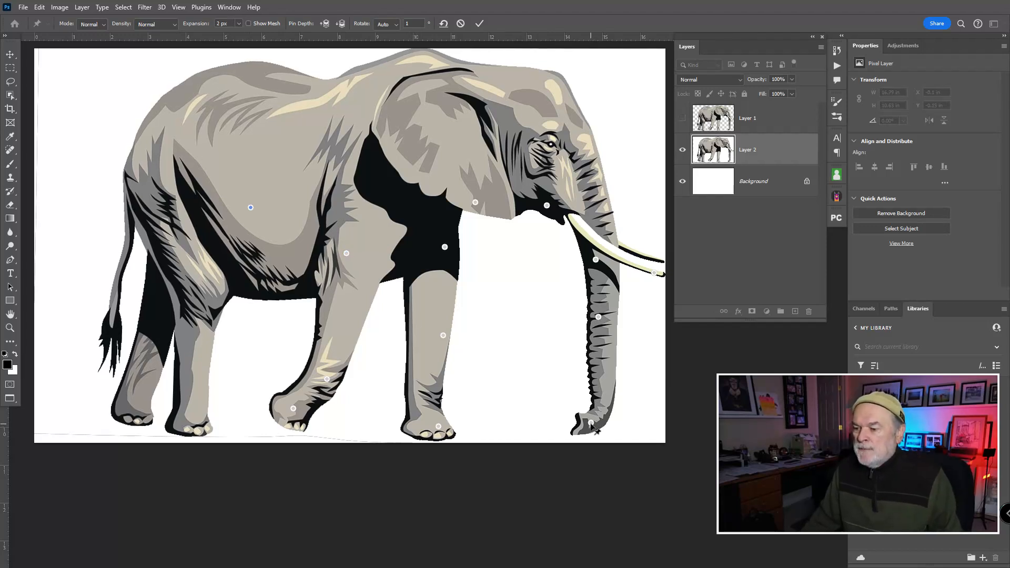
{"action": "key", "text": "ctrl"}
{"action": "key", "text": "ctrl"}
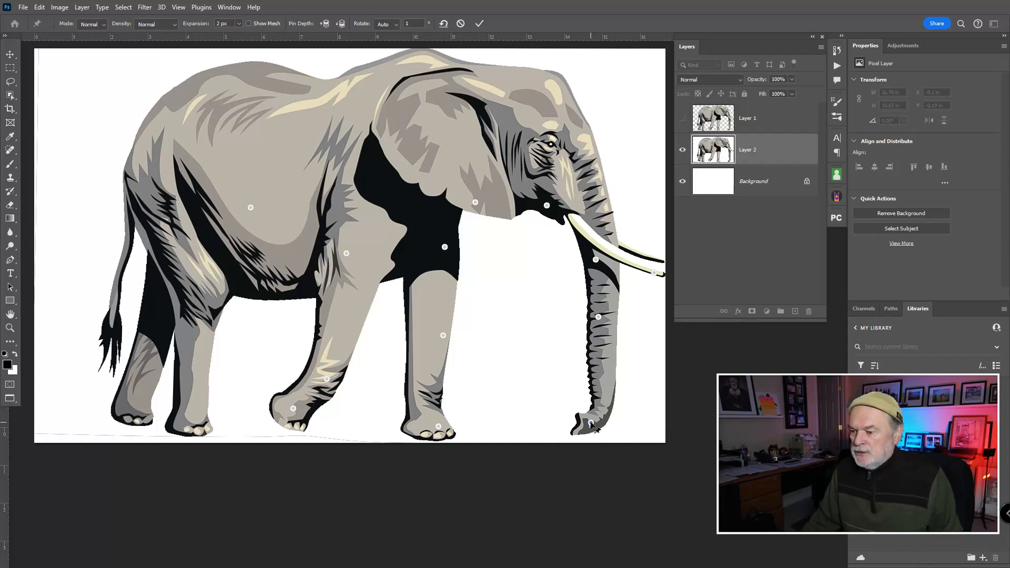
- Curl the trunk's tip inward and up, bend the straight front leg forward at the knee with its foot back, and apply the warp
{"action": "left_click_drag", "start_coordinate": [591, 423], "coordinate": [570, 419]}
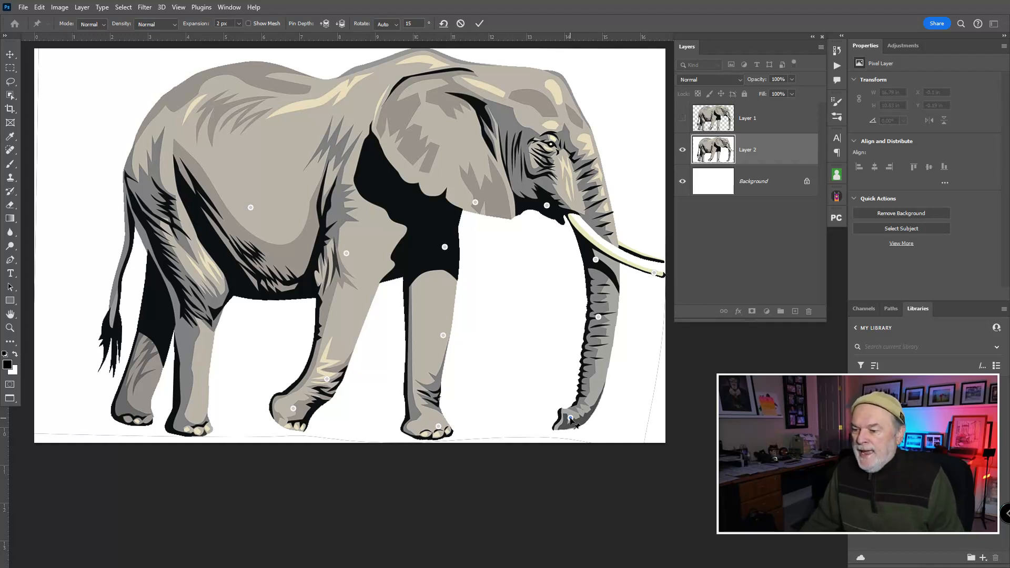
{"action": "left_click_drag", "start_coordinate": [570, 419], "coordinate": [539, 345]}
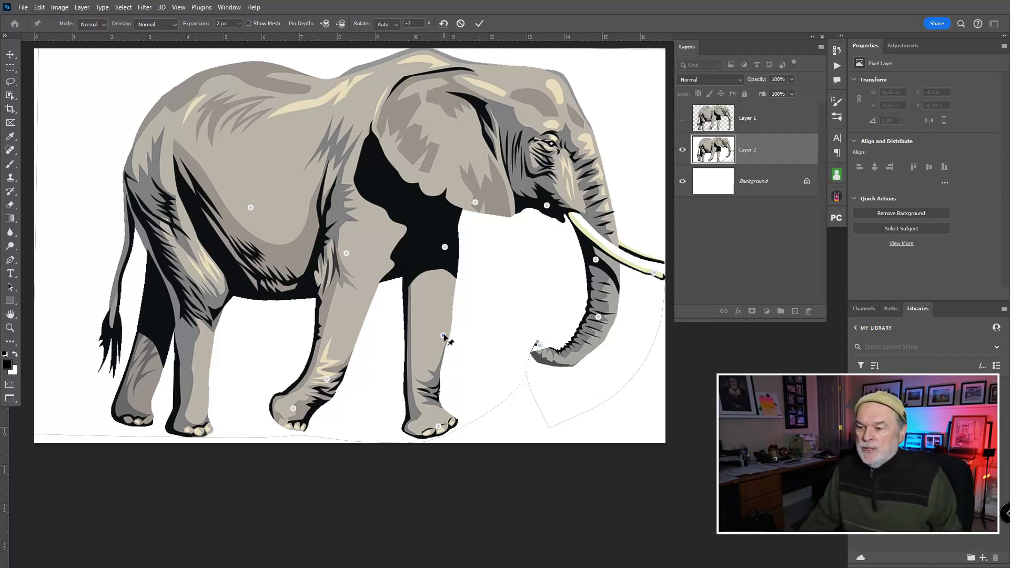
{"action": "left_click_drag", "start_coordinate": [443, 336], "coordinate": [465, 342]}
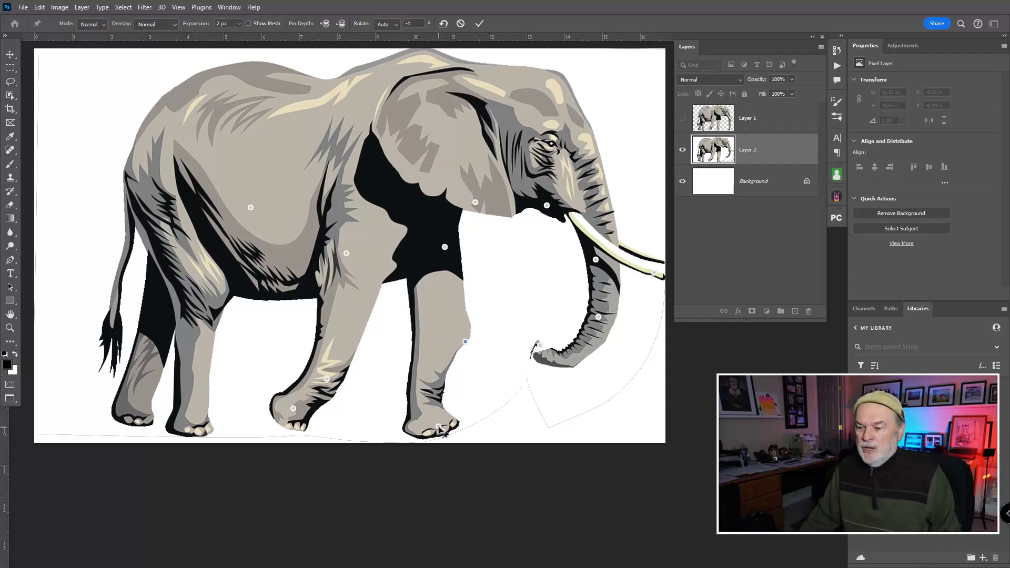
{"action": "left_click_drag", "start_coordinate": [438, 426], "coordinate": [409, 419]}
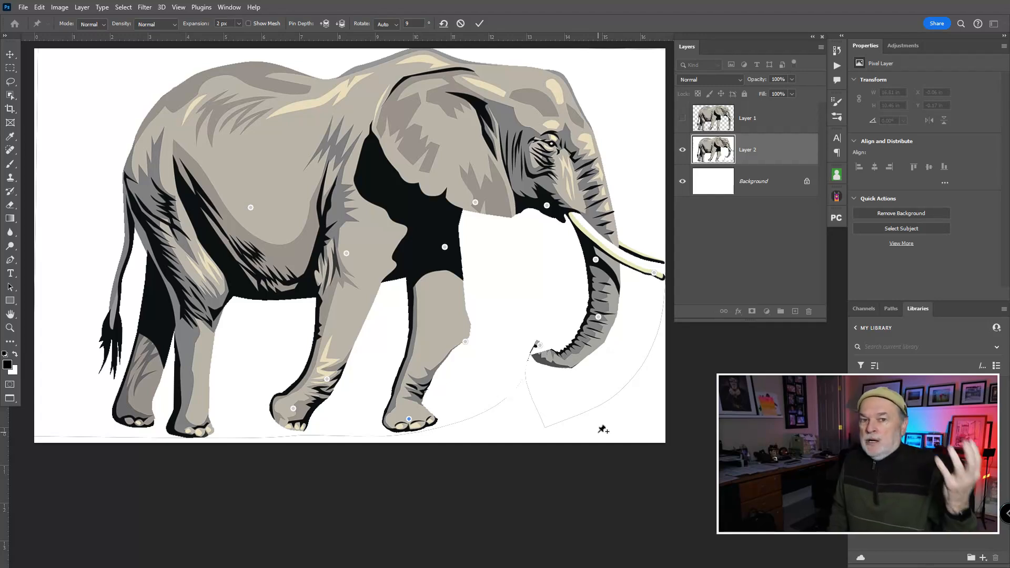
{"action": "key", "text": "Return"}
{"action": "key", "text": "j"}
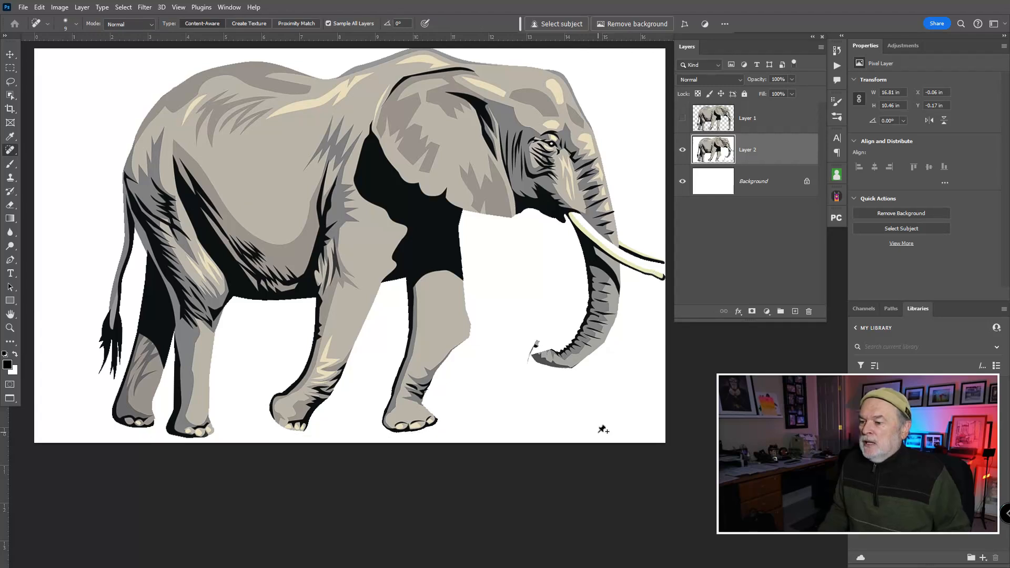
- Hide Layer 2, then make Layer 1 visible and active
{"action": "left_click", "coordinate": [682, 151]}
{"action": "left_click", "coordinate": [683, 119]}
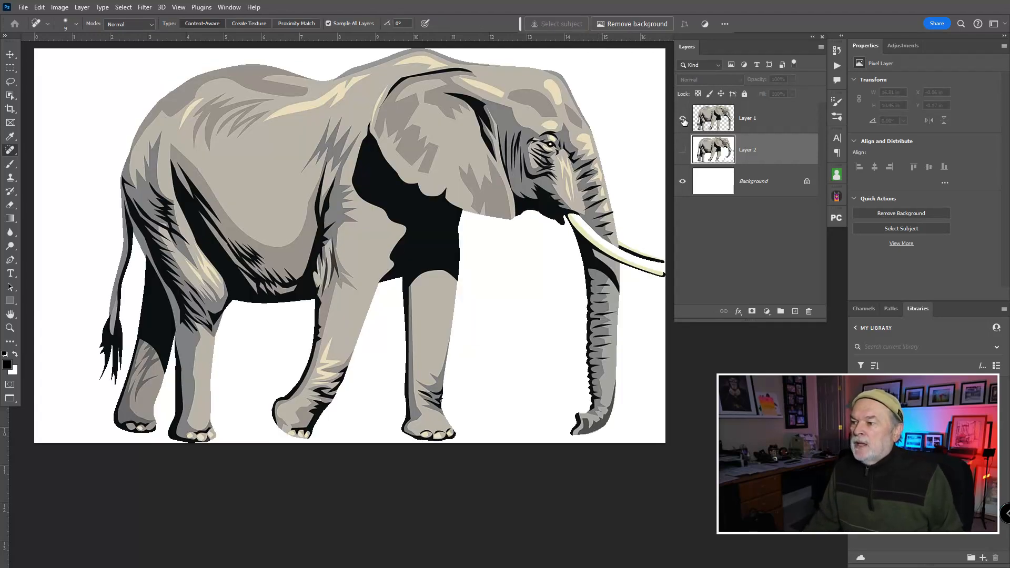
{"action": "left_click", "coordinate": [710, 123]}
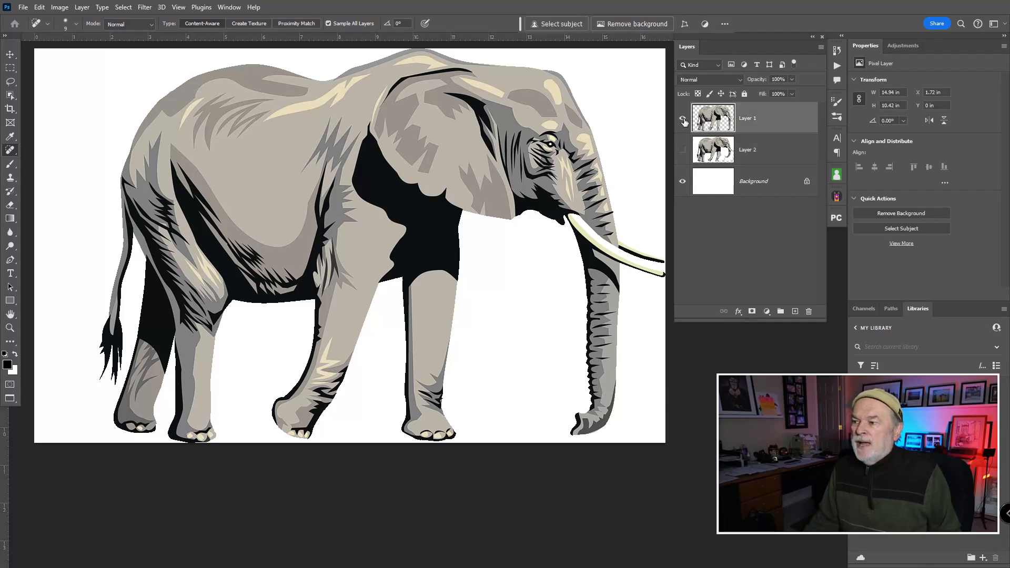
{"action": "left_click", "coordinate": [683, 119]}
{"action": "left_click", "coordinate": [683, 119]}
{"action": "left_click", "coordinate": [683, 118]}
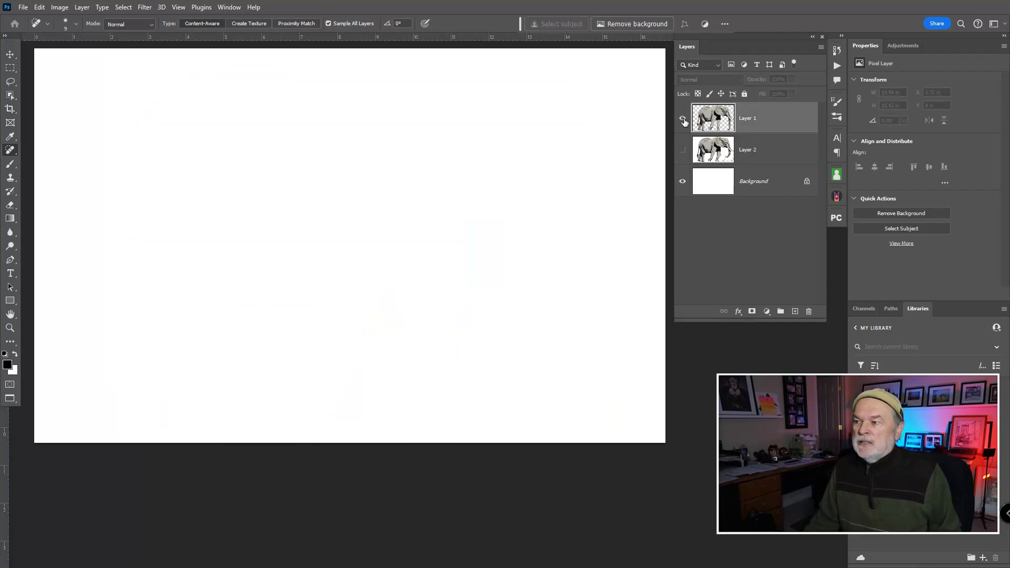
{"action": "left_click", "coordinate": [682, 120]}
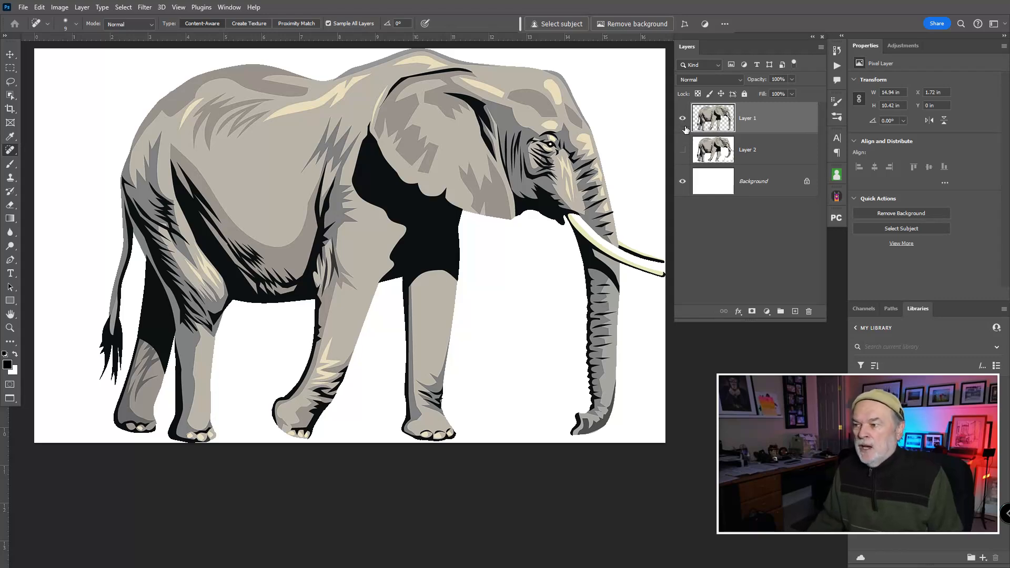
{"action": "left_click", "coordinate": [684, 120]}
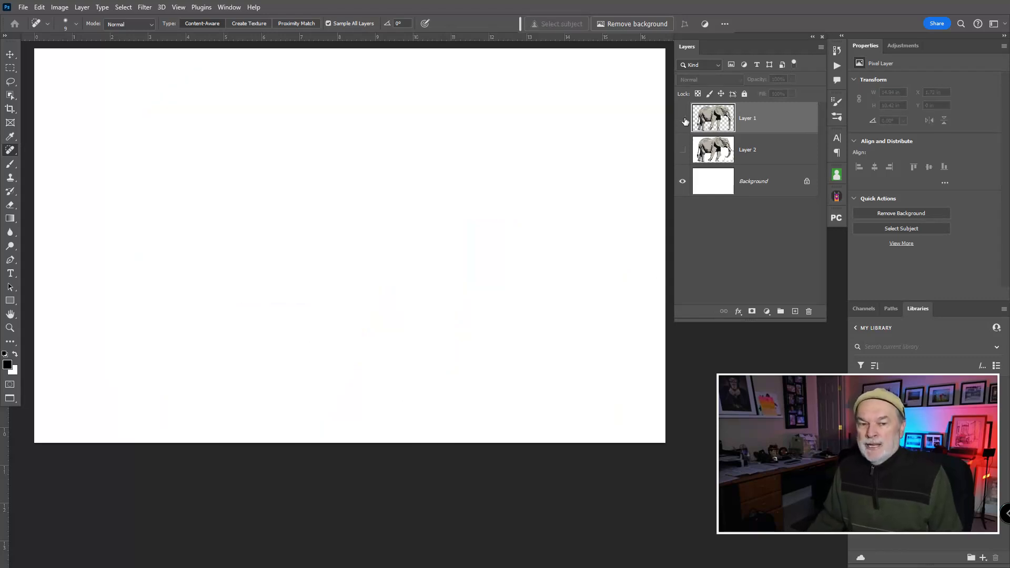
{"action": "left_click", "coordinate": [683, 120]}
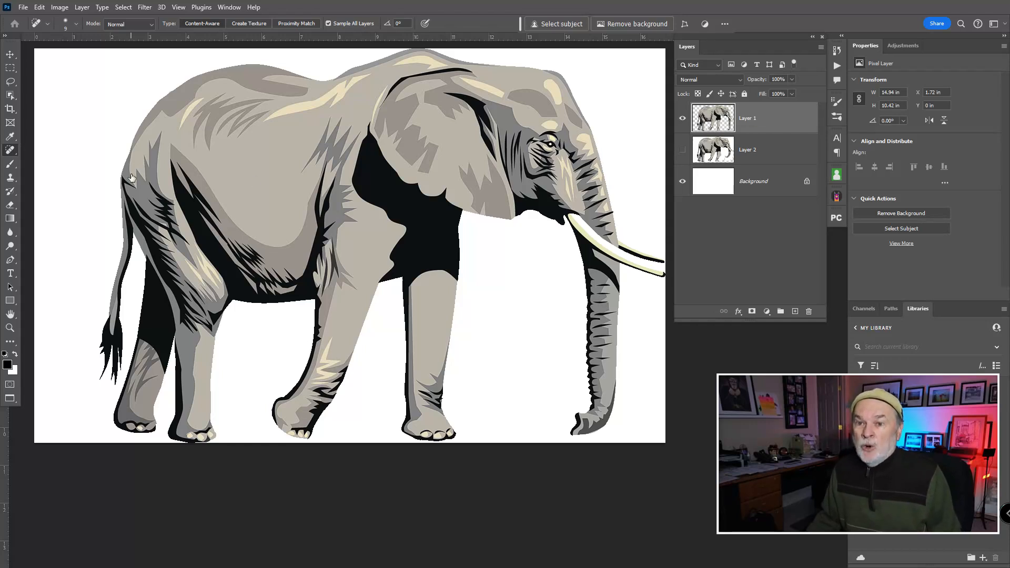
- Start Puppet Warp on Layer 1 and pin the trunk's tip, middle and upper part and the tusk tip
{"action": "left_click", "coordinate": [39, 7]}
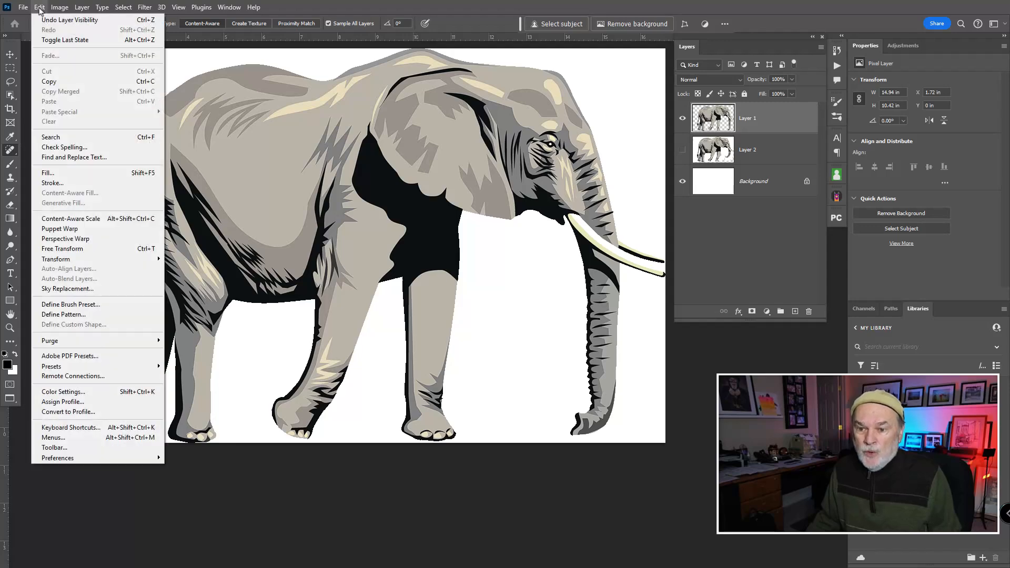
{"action": "left_click", "coordinate": [62, 228]}
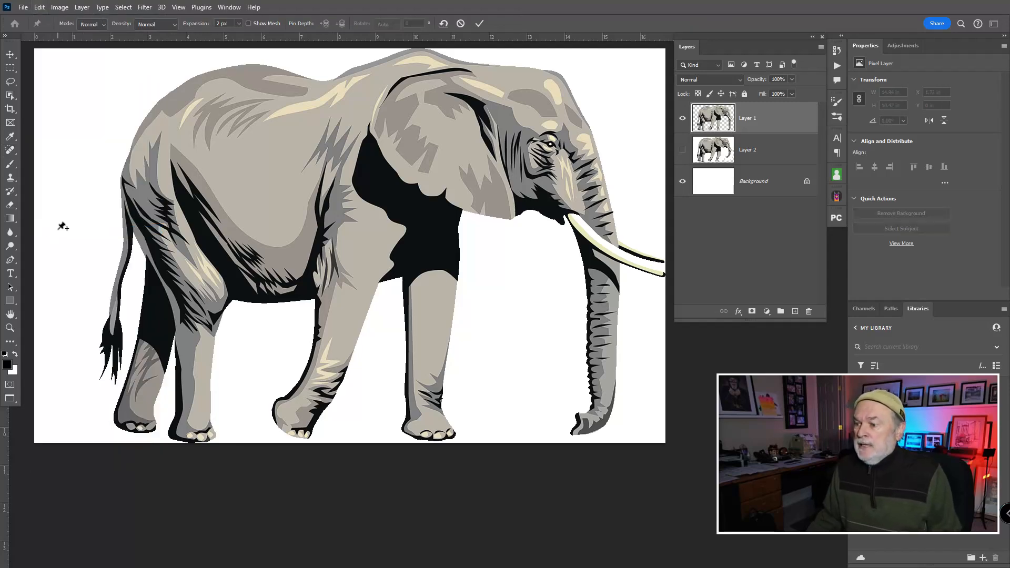
{"action": "left_click", "coordinate": [590, 425]}
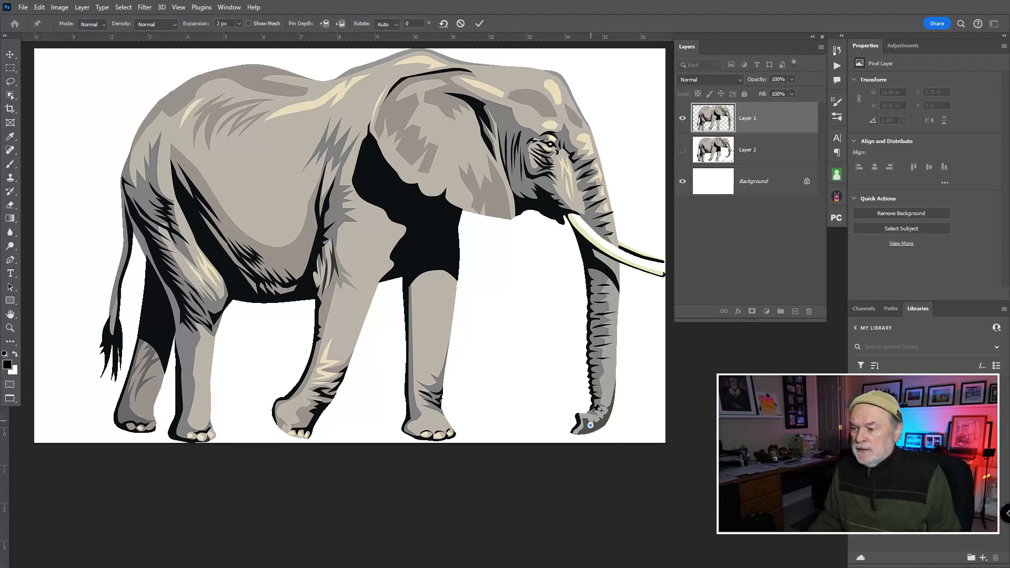
{"action": "left_click", "coordinate": [599, 324]}
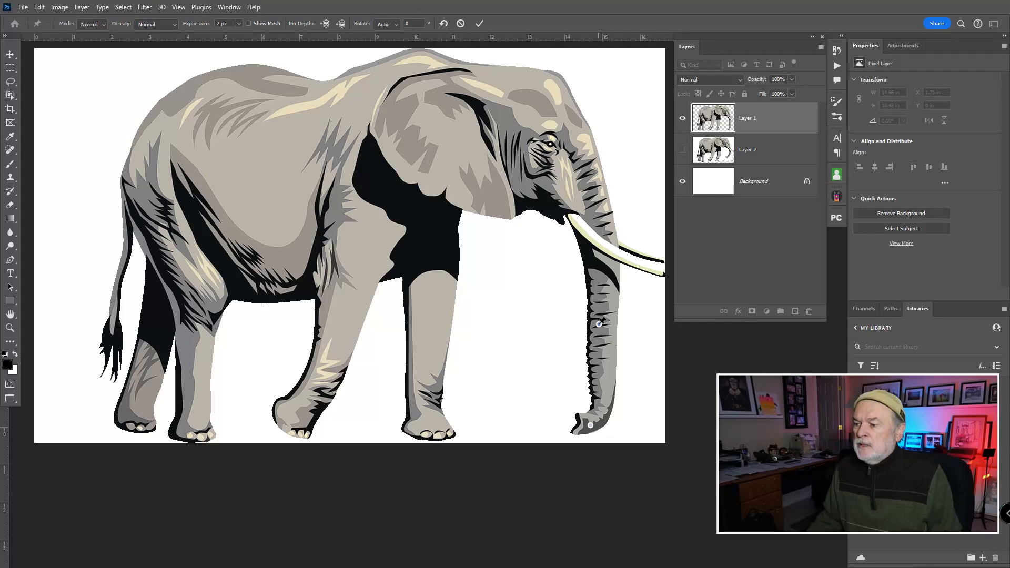
{"action": "left_click", "coordinate": [658, 273]}
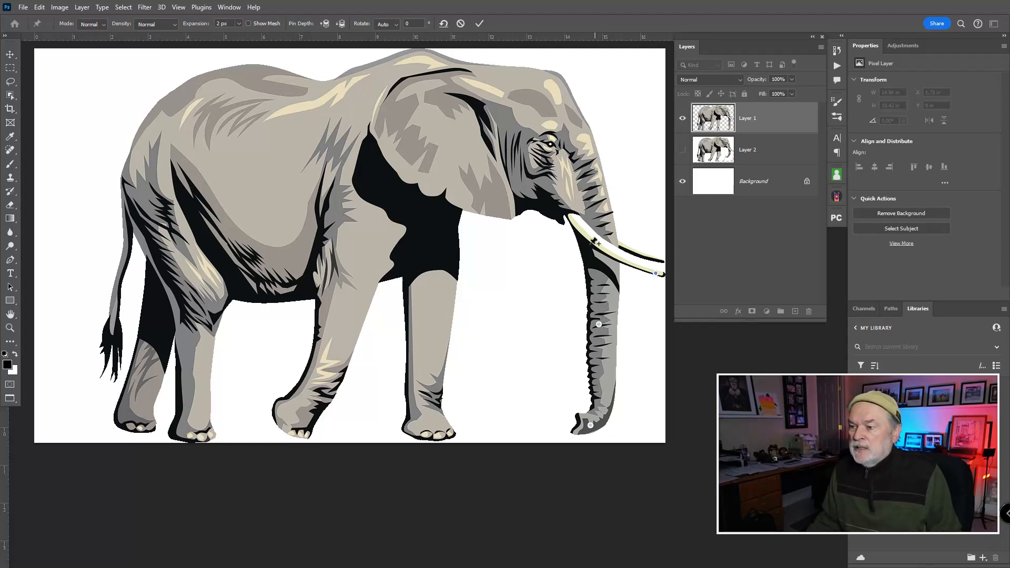
{"action": "left_click", "coordinate": [585, 251]}
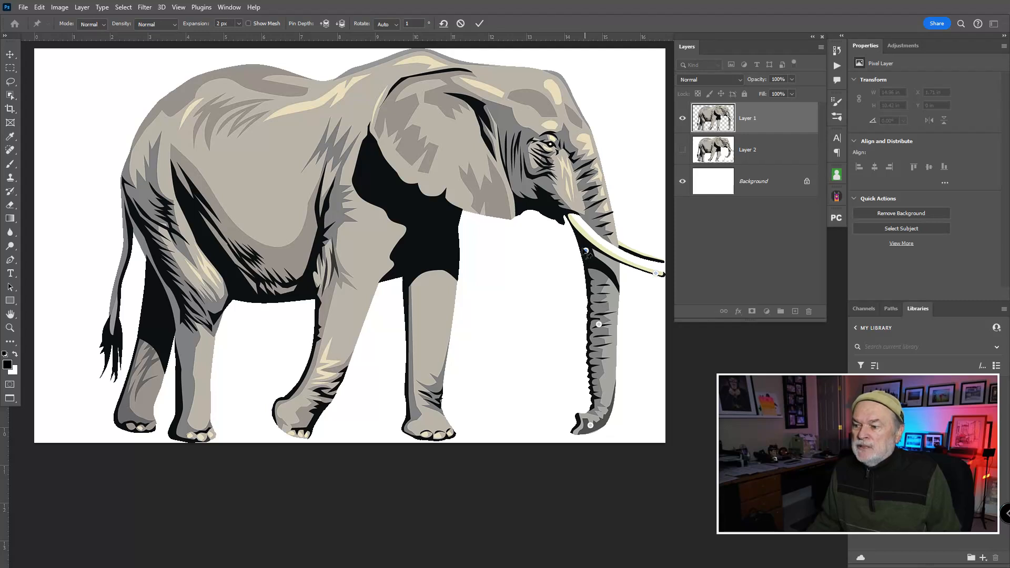
- Add anchor pins to the jaw, ear, chest, belly, and both front legs and feet
{"action": "left_click", "coordinate": [548, 195]}
{"action": "left_click", "coordinate": [485, 199]}
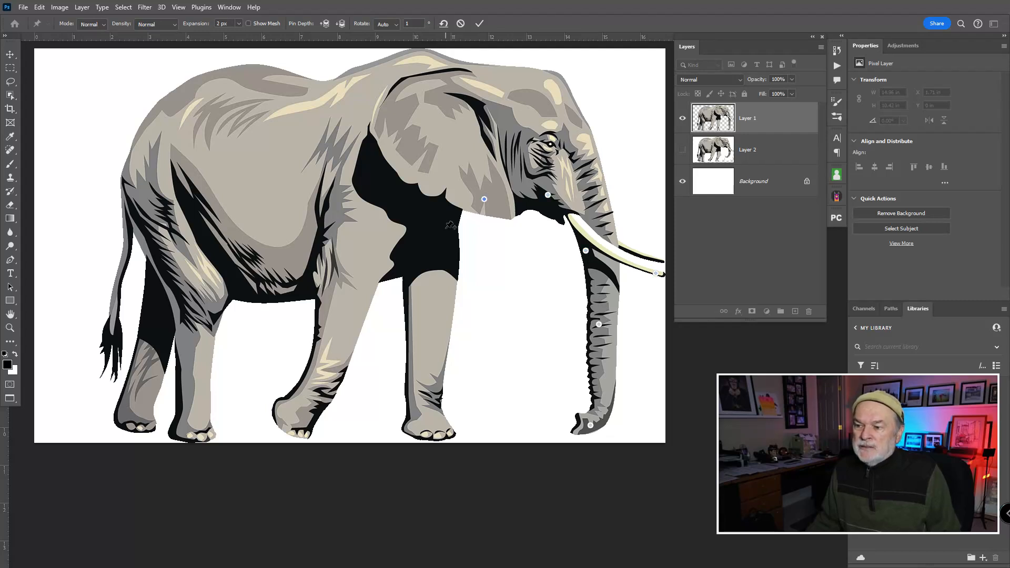
{"action": "left_click", "coordinate": [446, 229]}
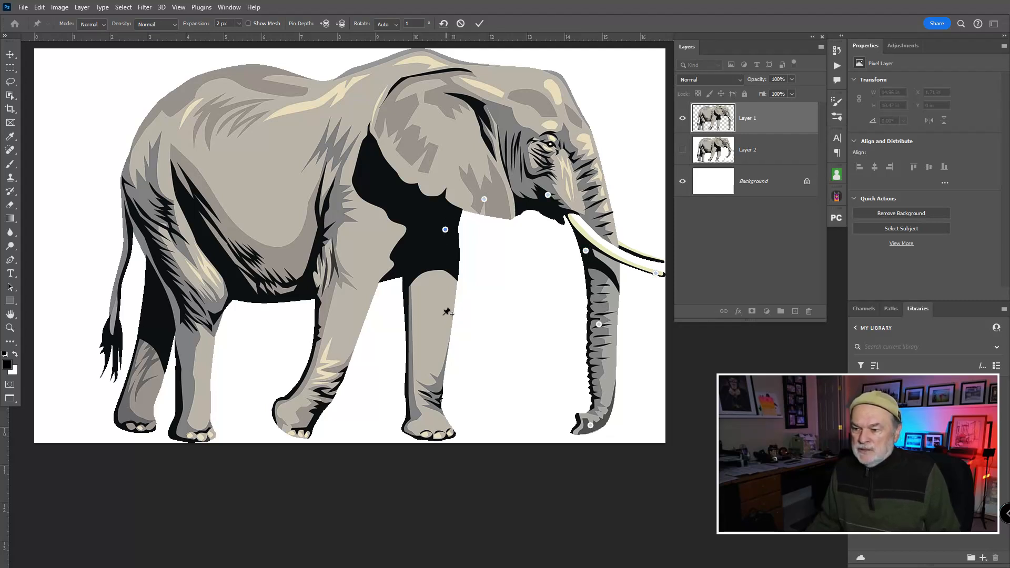
{"action": "left_click", "coordinate": [438, 351]}
{"action": "left_click", "coordinate": [400, 269]}
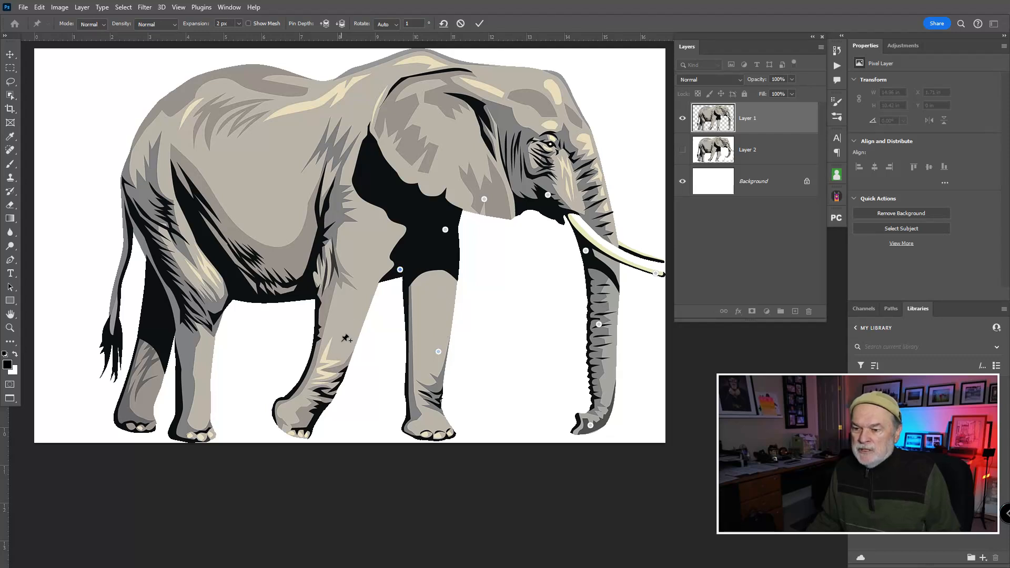
{"action": "left_click", "coordinate": [341, 343]}
{"action": "left_click", "coordinate": [349, 284]}
{"action": "left_click", "coordinate": [293, 414]}
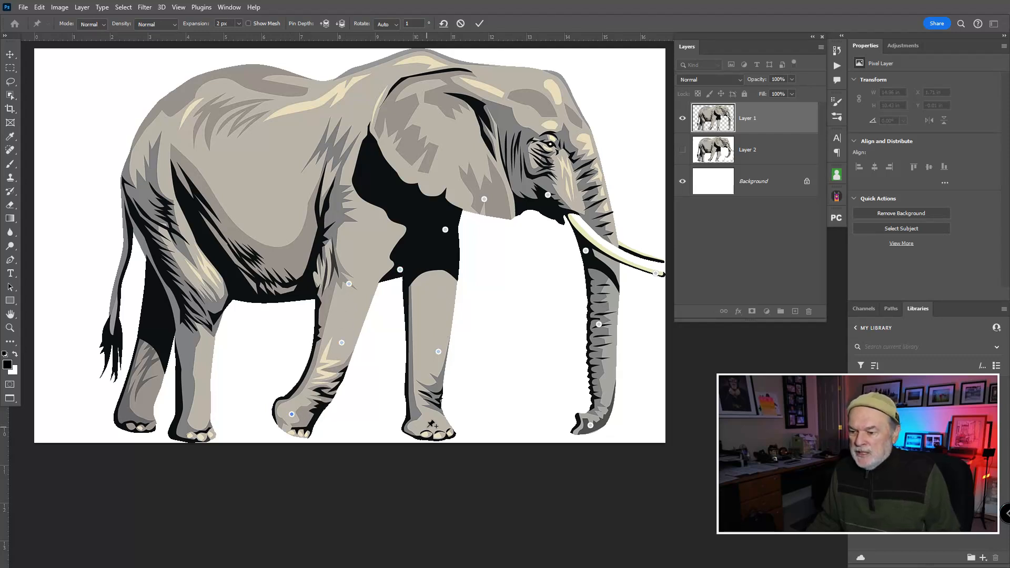
{"action": "left_click", "coordinate": [431, 430]}
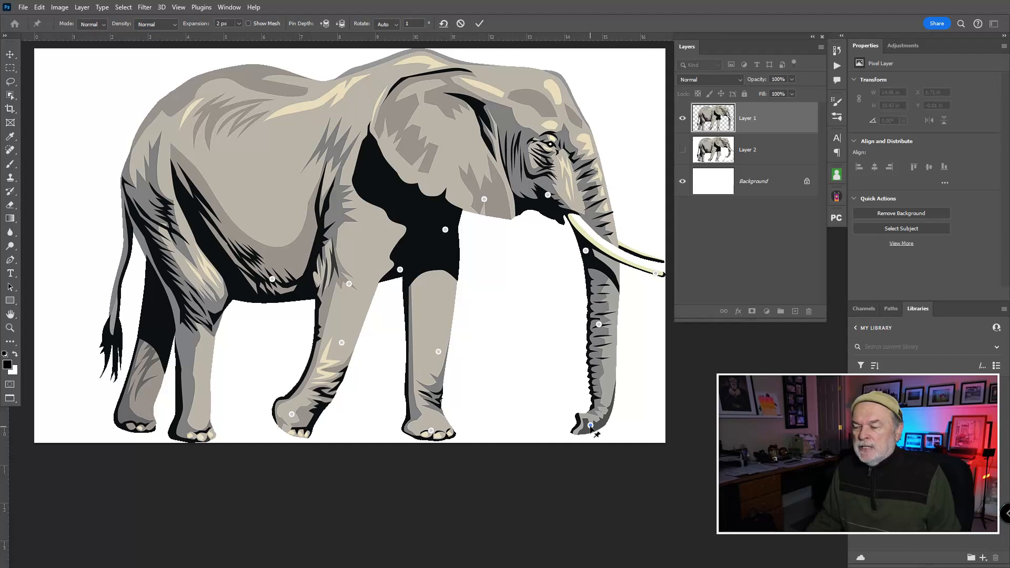
- Curl Layer 1's trunk toward the front legs, bend the straight front leg with its foot pulled back, and apply the warp
{"action": "left_click_drag", "start_coordinate": [590, 425], "coordinate": [522, 348]}
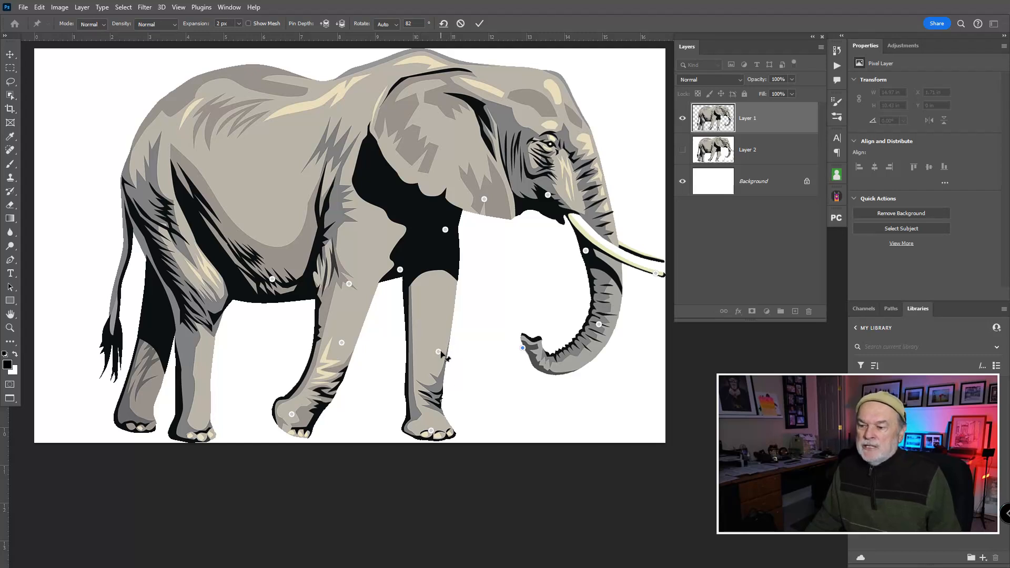
{"action": "left_click_drag", "start_coordinate": [441, 350], "coordinate": [449, 348]}
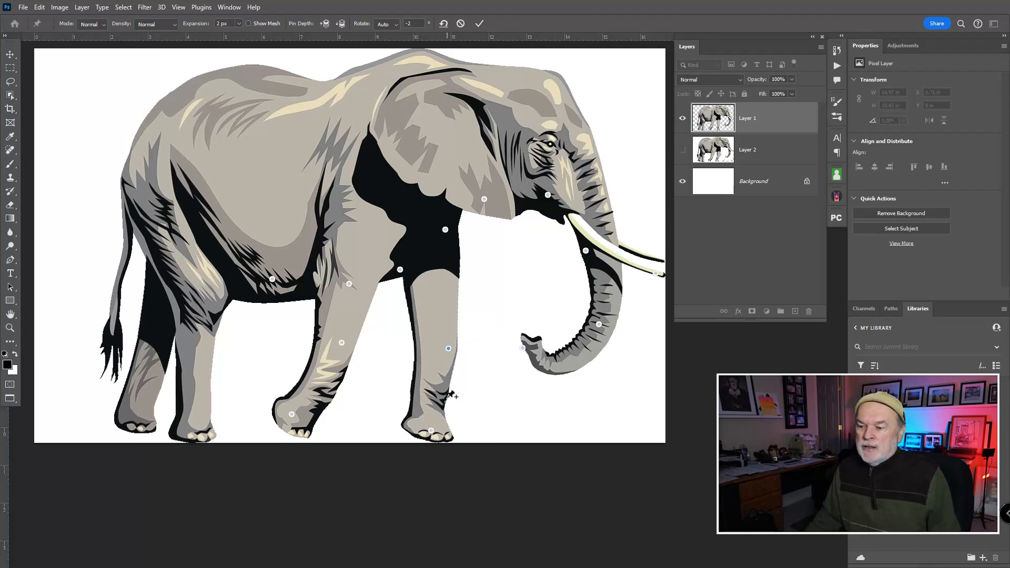
{"action": "left_click", "coordinate": [431, 430]}
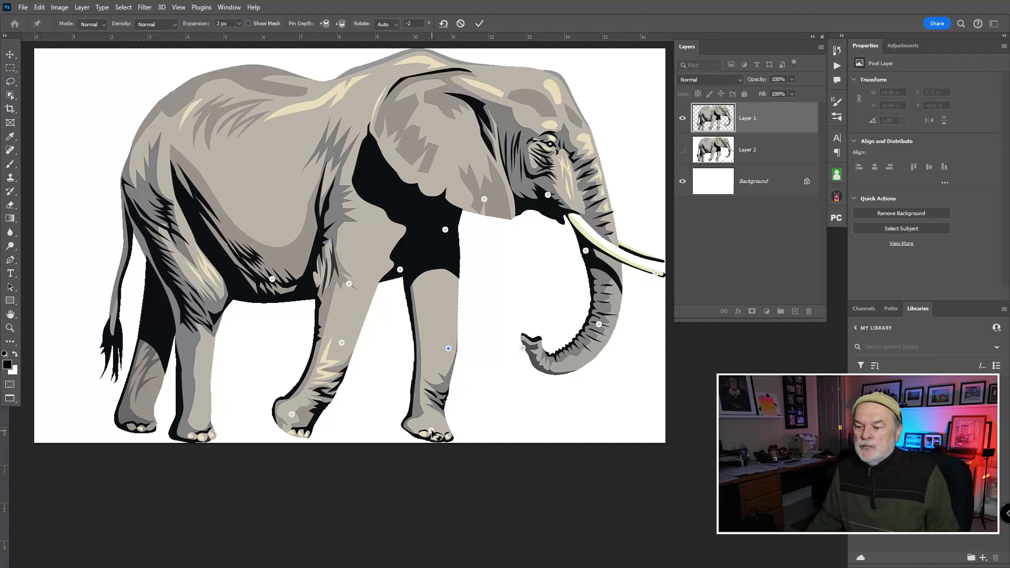
{"action": "left_click_drag", "start_coordinate": [432, 431], "coordinate": [408, 420]}
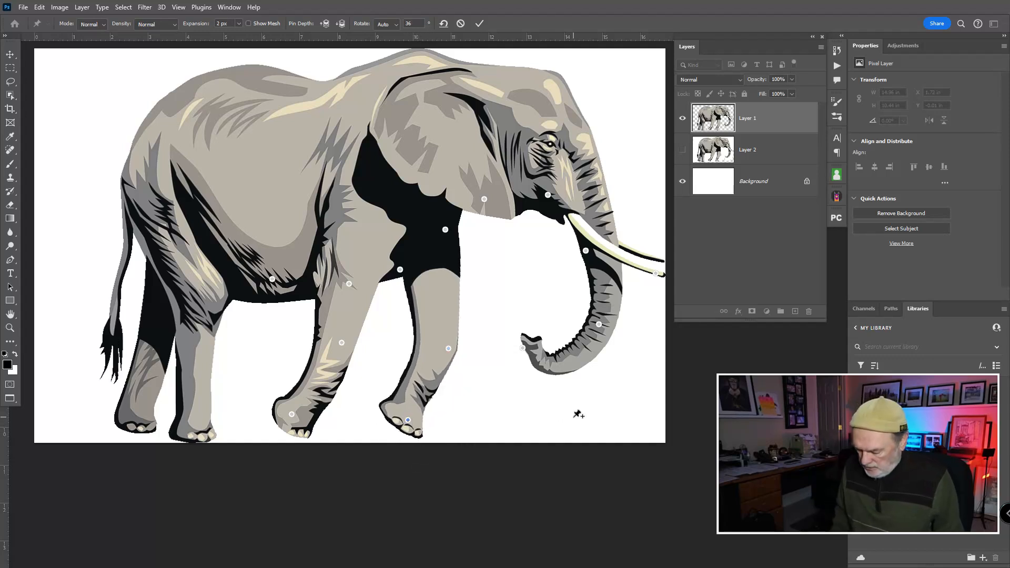
{"action": "key", "text": "Escape"}
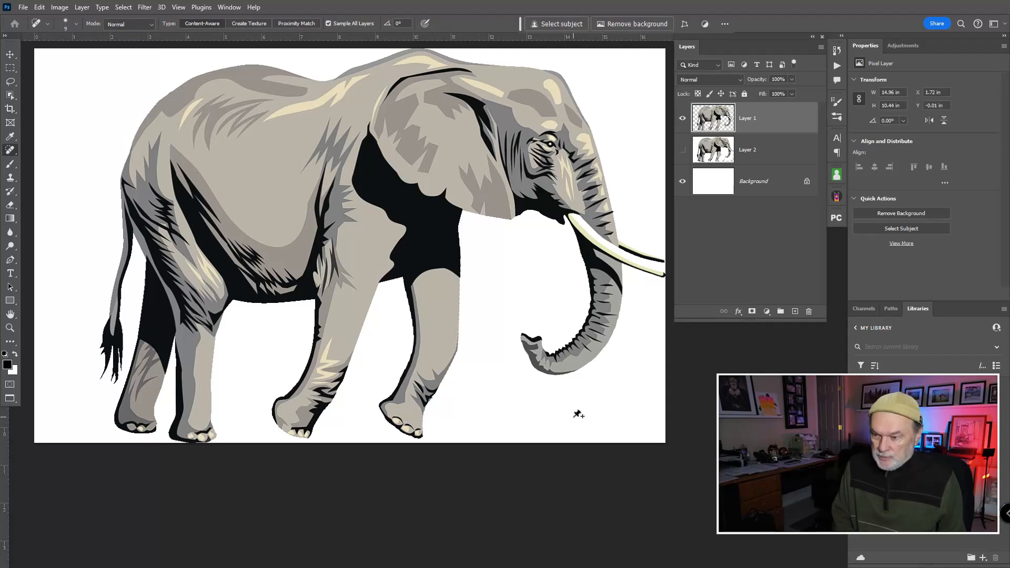
- Undo and redo the warp on Layer 1 to compare before and after, ending on the unwarped elephant
{"action": "key", "text": "ctrl+z"}
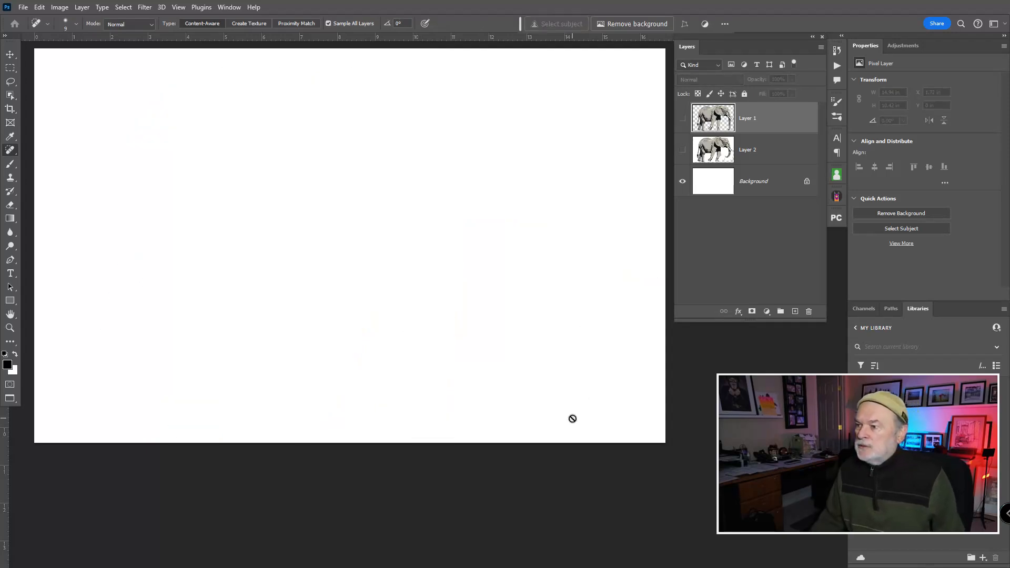
{"action": "left_click", "coordinate": [572, 418]}
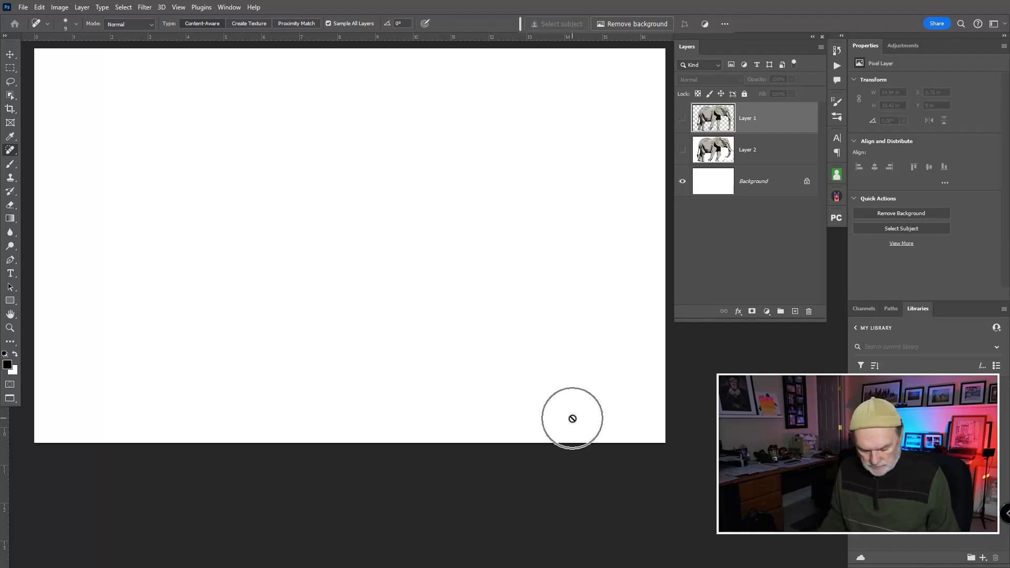
{"action": "key", "text": "ctrl+shift+z"}
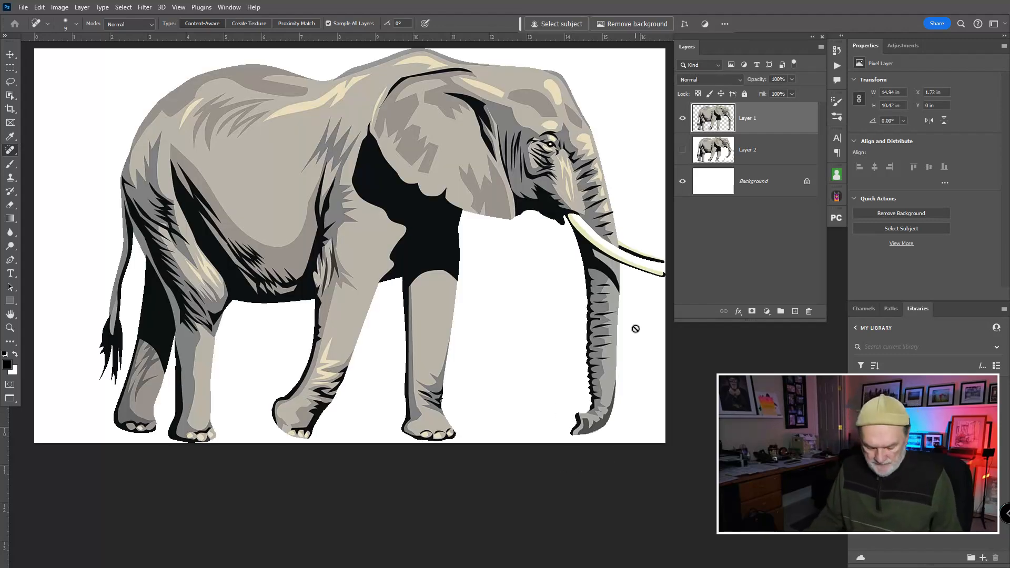
{"action": "key", "text": "ctrl+shift+z"}
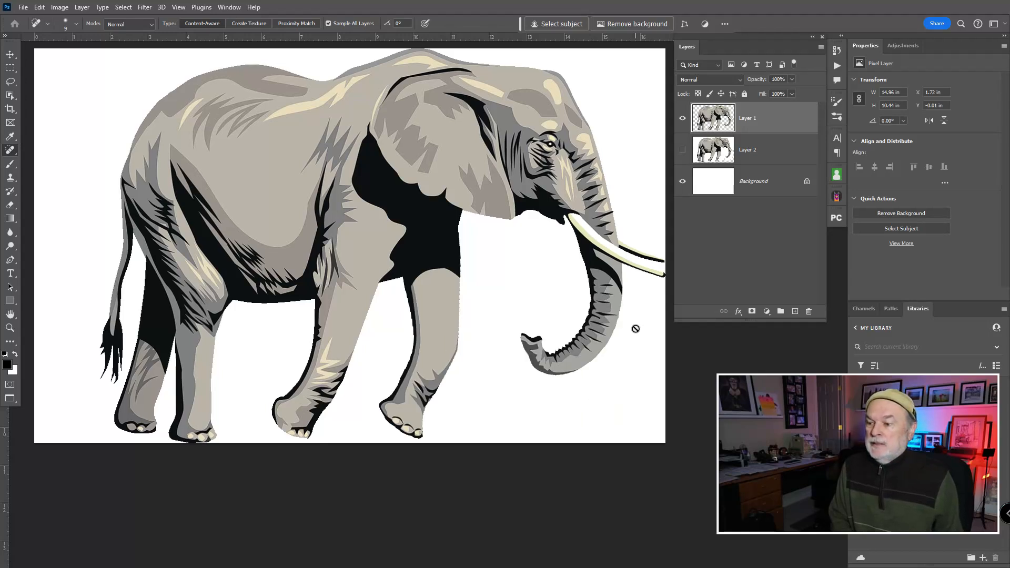
{"action": "key", "text": "ctrl+z"}
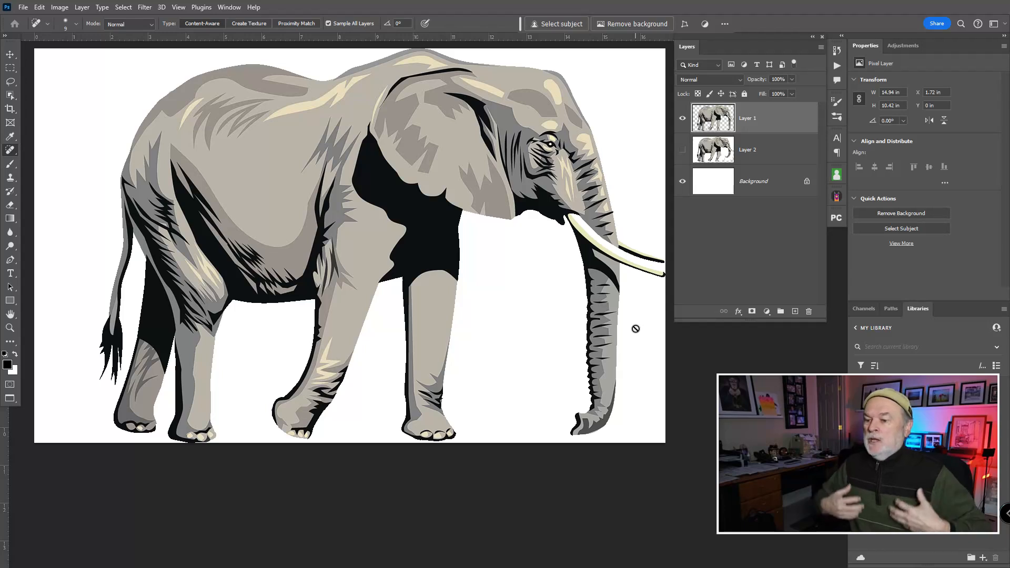
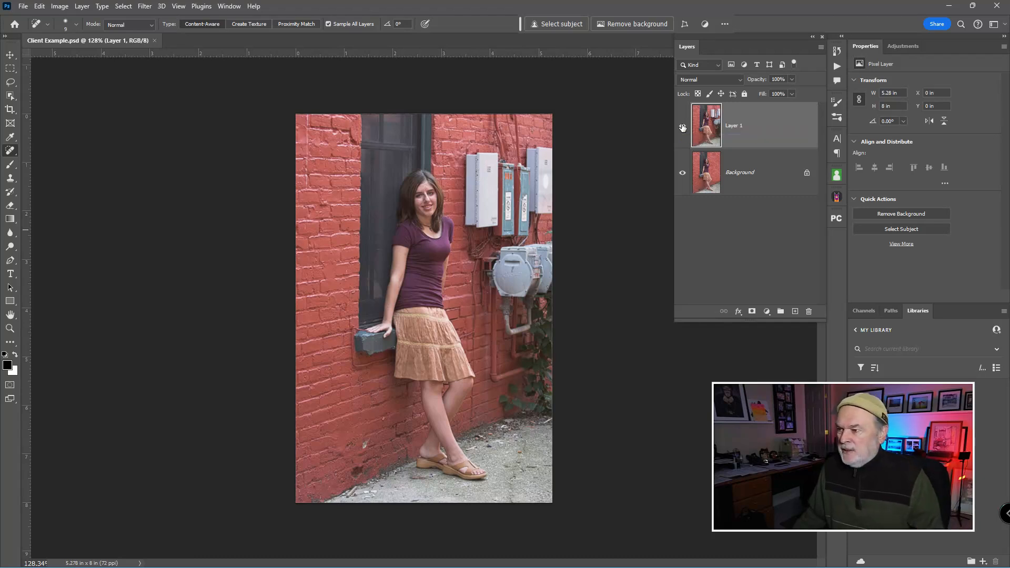
- Hide Layer 1 in Client Example.psd to view the Background version of the portrait
{"action": "left_click", "coordinate": [682, 128]}
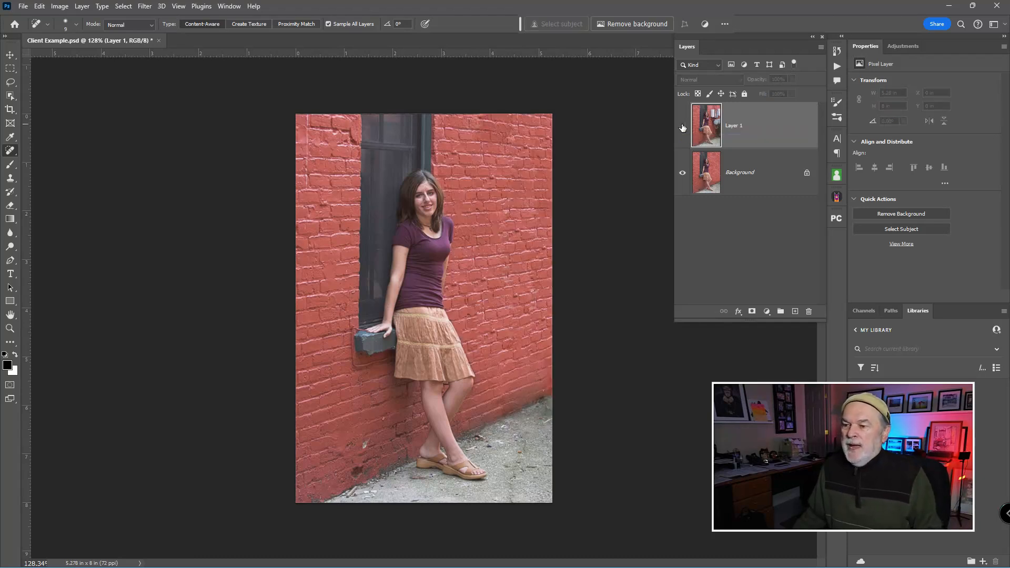